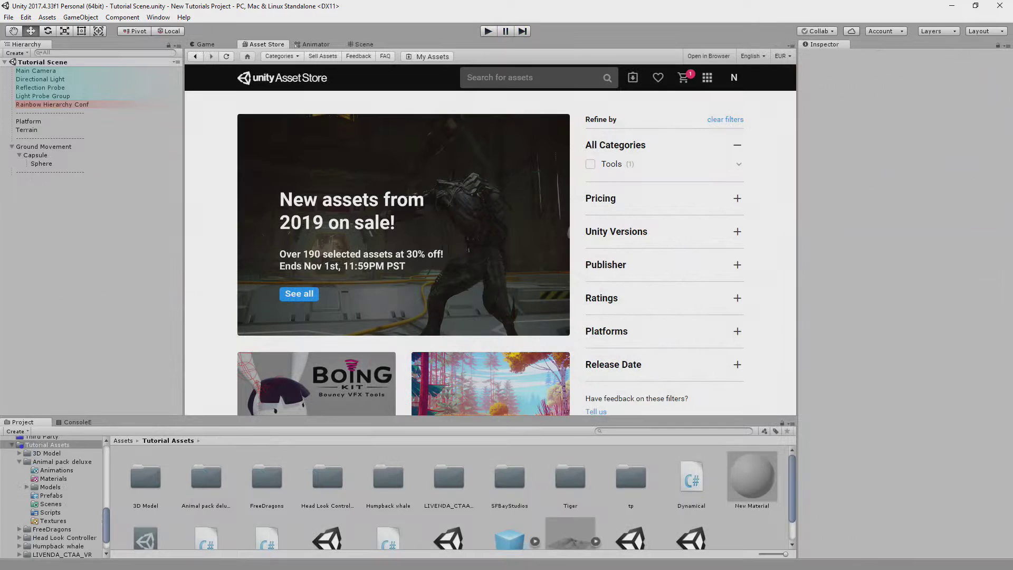
Search the Asset Store for spine animator and ground fitter from the recent searches.
{"action": "left_click", "coordinate": [494, 79]}
{"action": "left_click", "coordinate": [380, 257]}
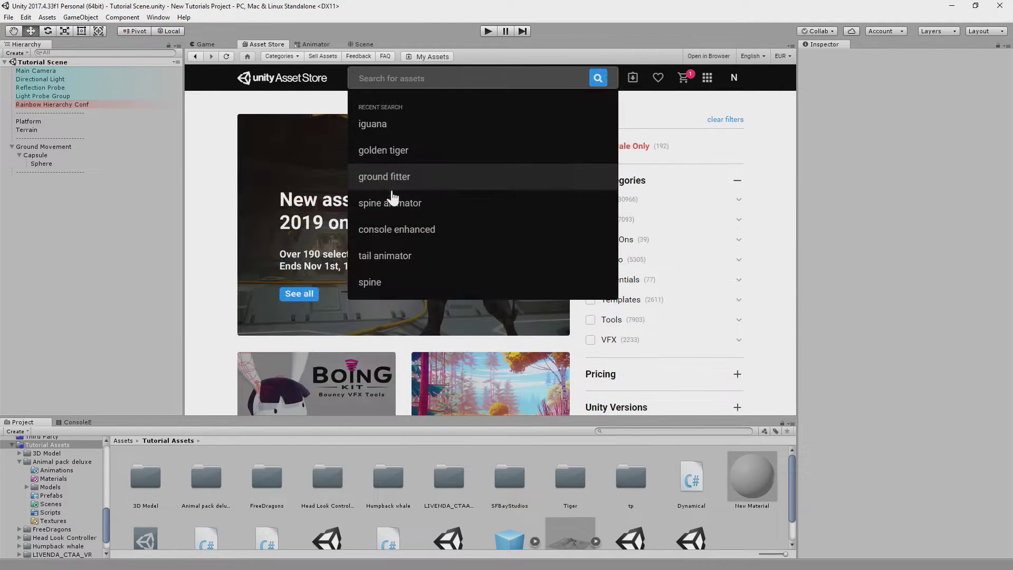
{"action": "left_click", "coordinate": [393, 204]}
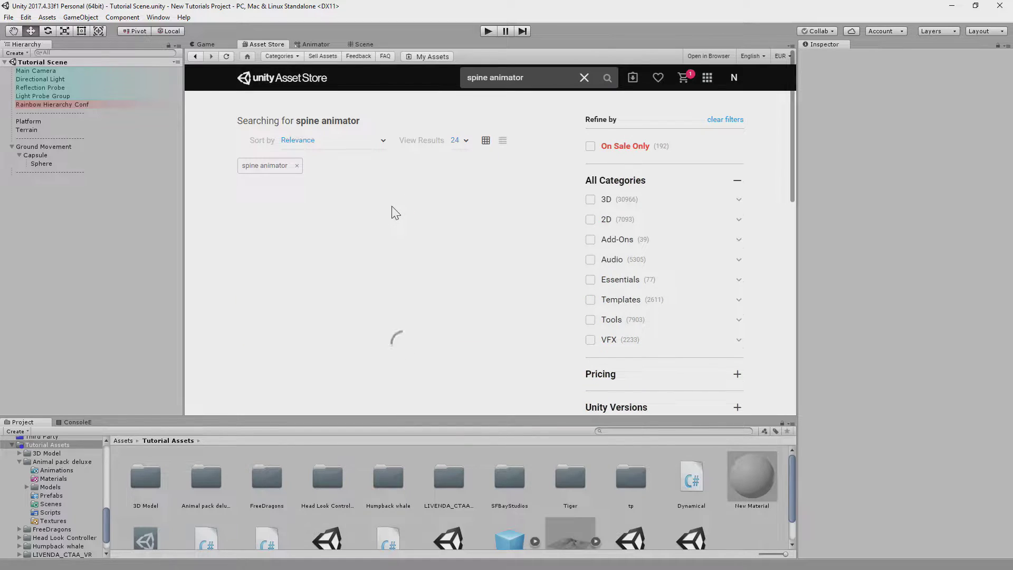
{"action": "left_click", "coordinate": [585, 78]}
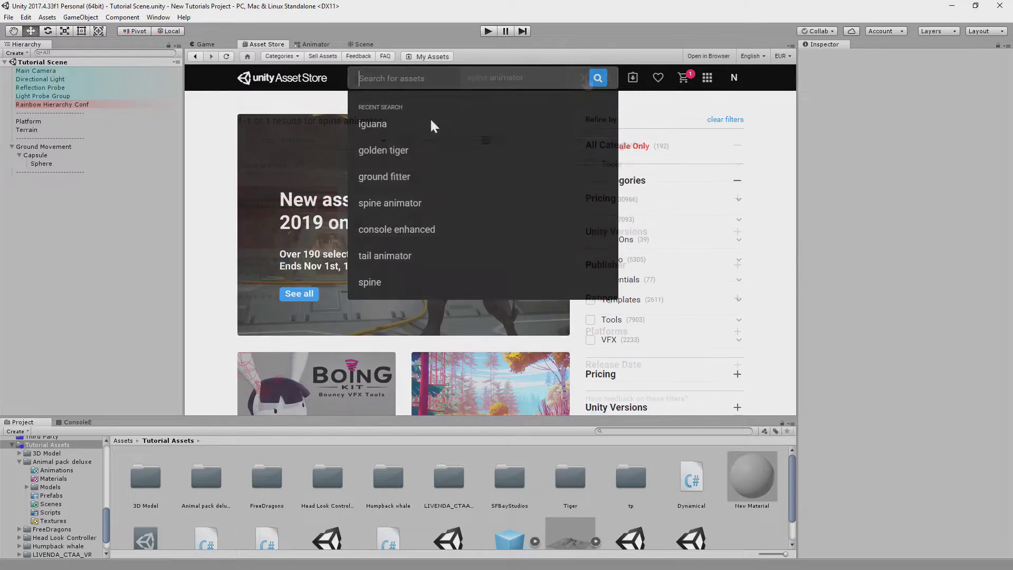
{"action": "left_click", "coordinate": [385, 182]}
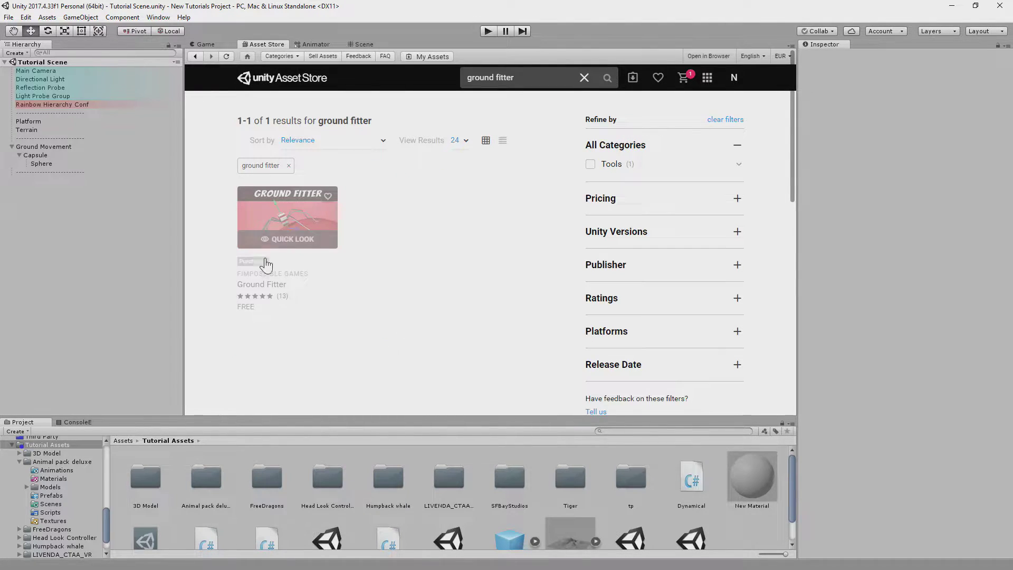
Find the free Iguana model in the Asset Store and import its complete package into the project.
{"action": "left_click", "coordinate": [585, 78]}
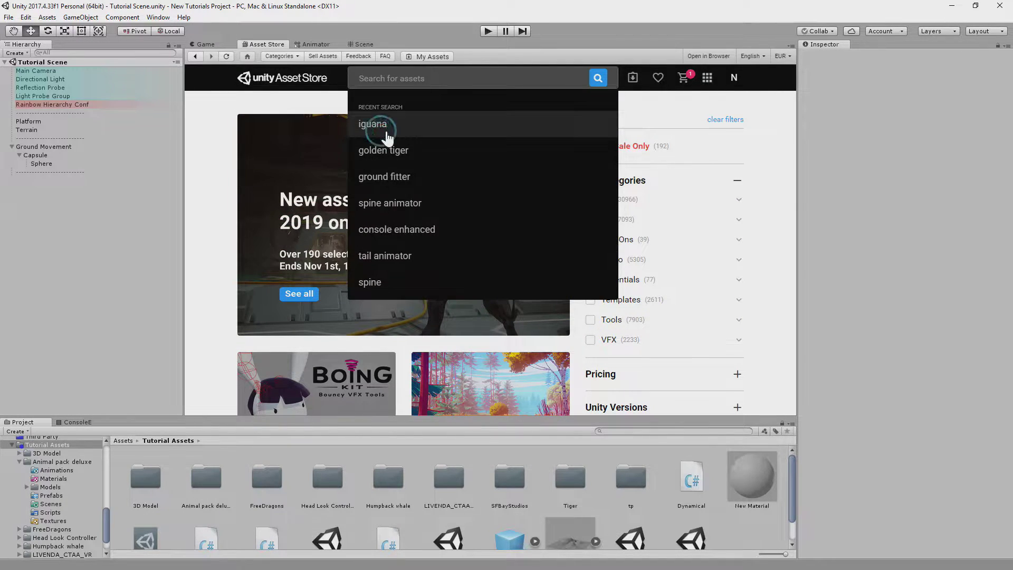
{"action": "left_click", "coordinate": [373, 125]}
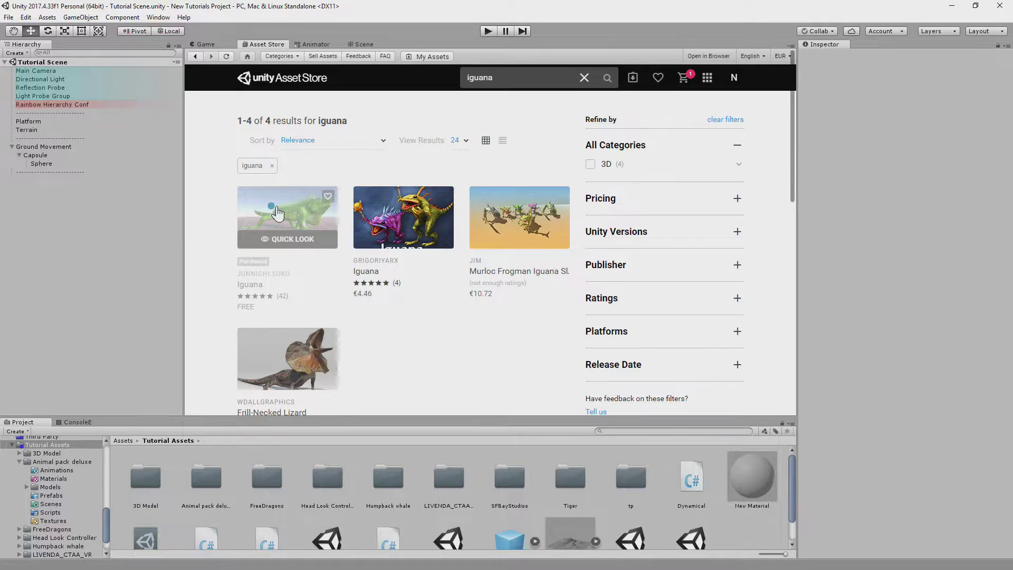
{"action": "left_click", "coordinate": [278, 214]}
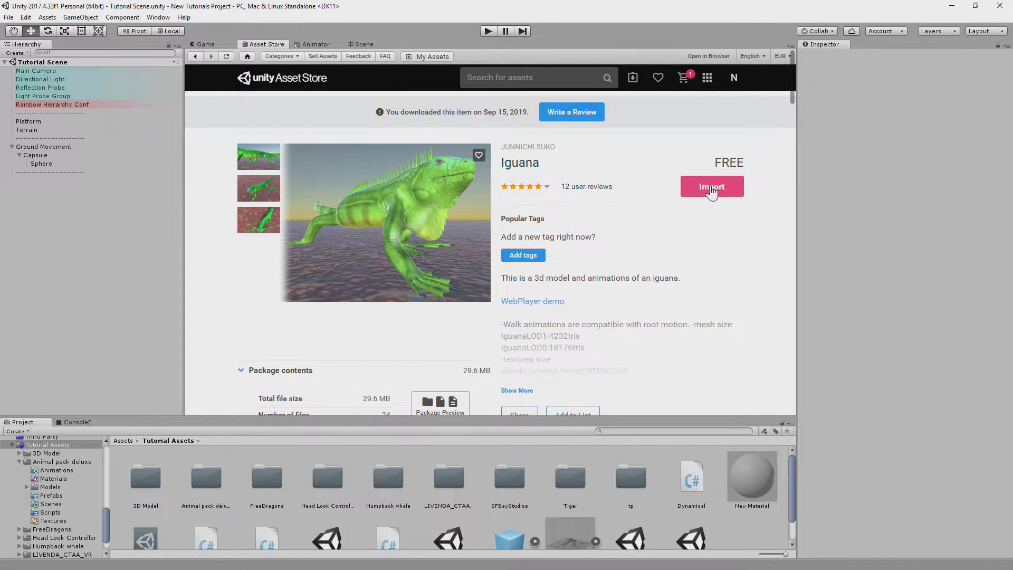
{"action": "left_click", "coordinate": [712, 190]}
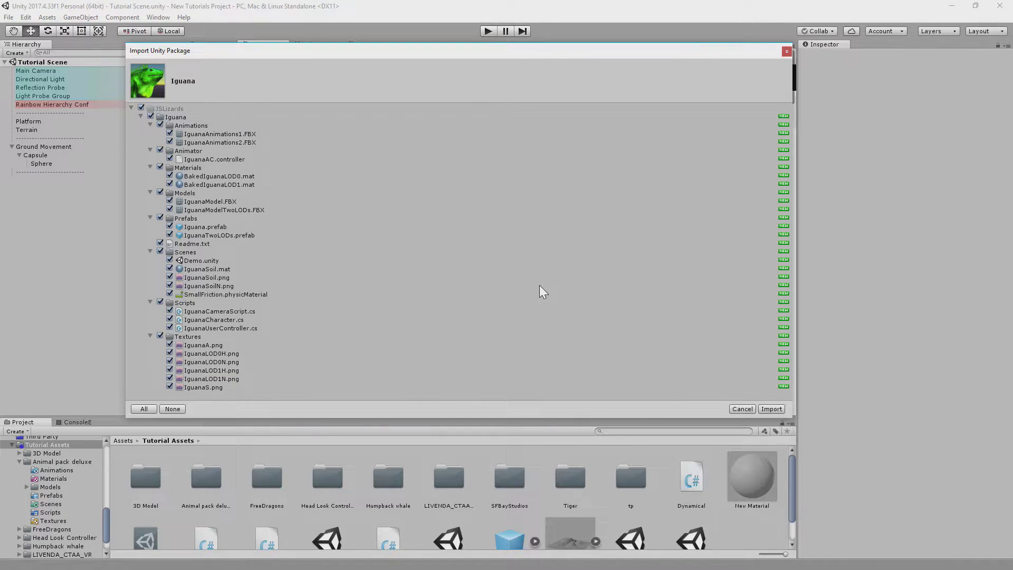
{"action": "left_click", "coordinate": [765, 409]}
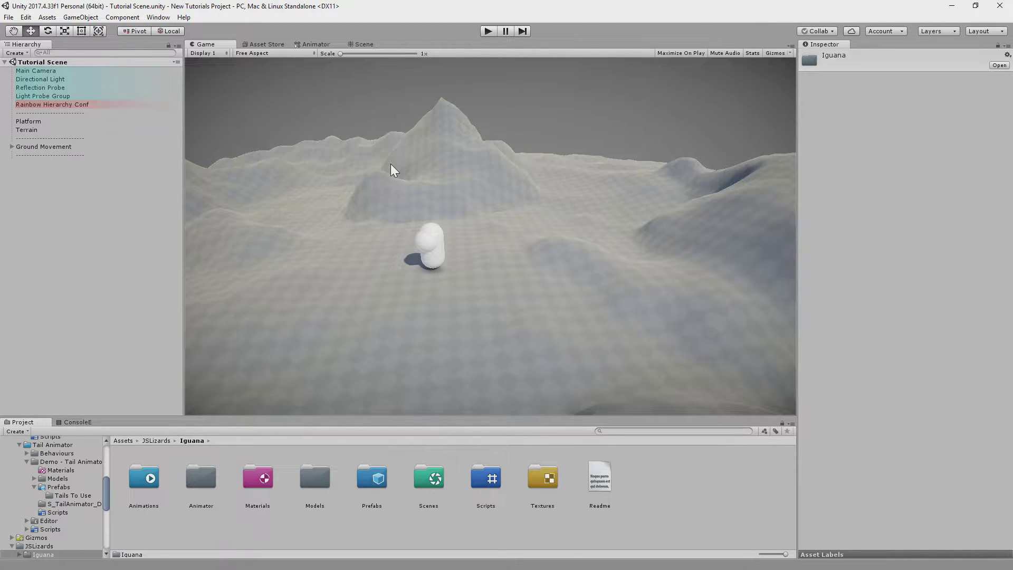
Play-test the Ground Movement object by moving its capsule around the terrain and jumping, and stop play mode.
{"action": "left_click", "coordinate": [12, 147]}
{"action": "left_click", "coordinate": [24, 148]}
{"action": "key", "text": "ctrl+p"}
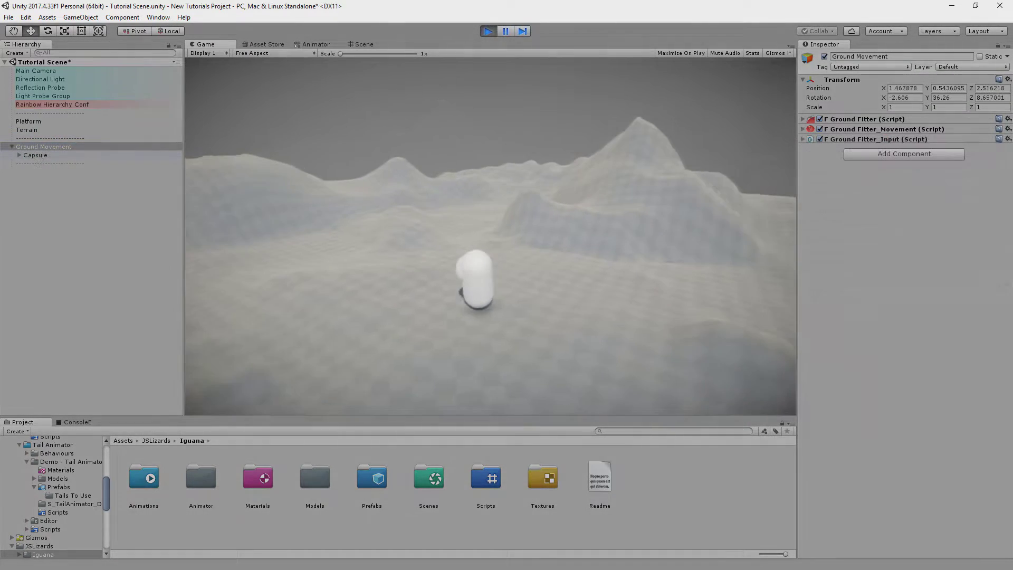
{"action": "key", "text": "w"}
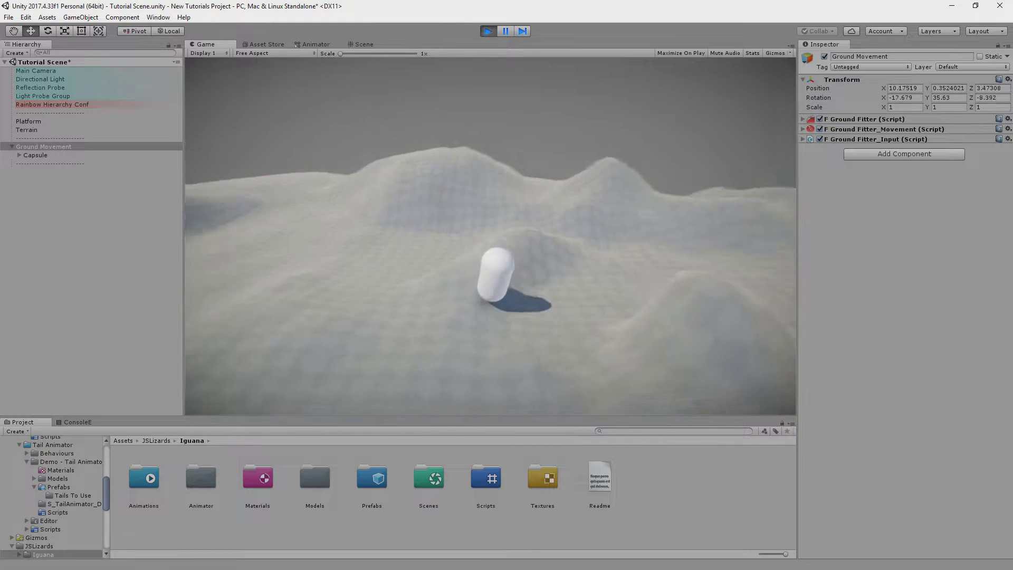
{"action": "key", "text": "a"}
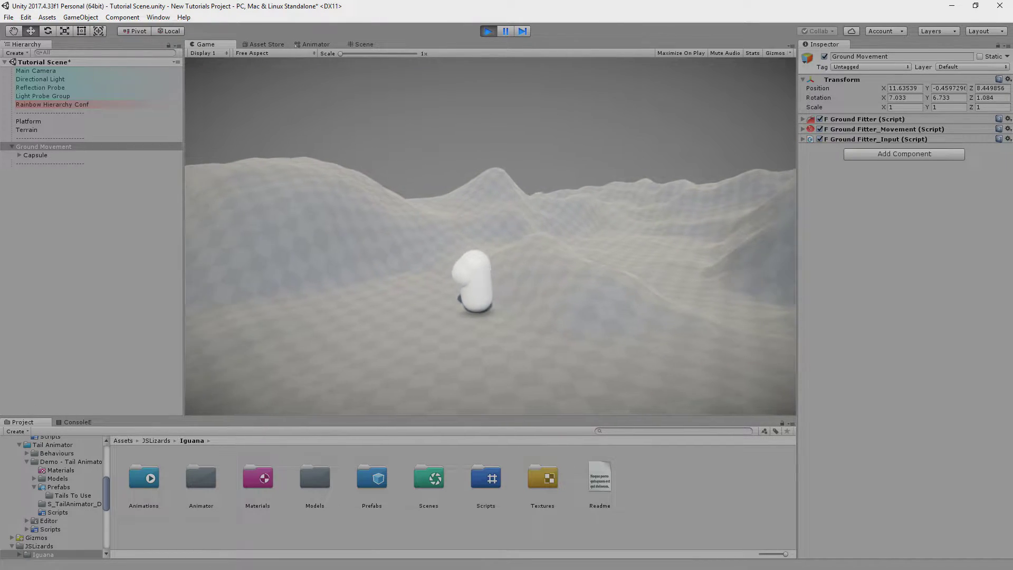
{"action": "key", "text": "w"}
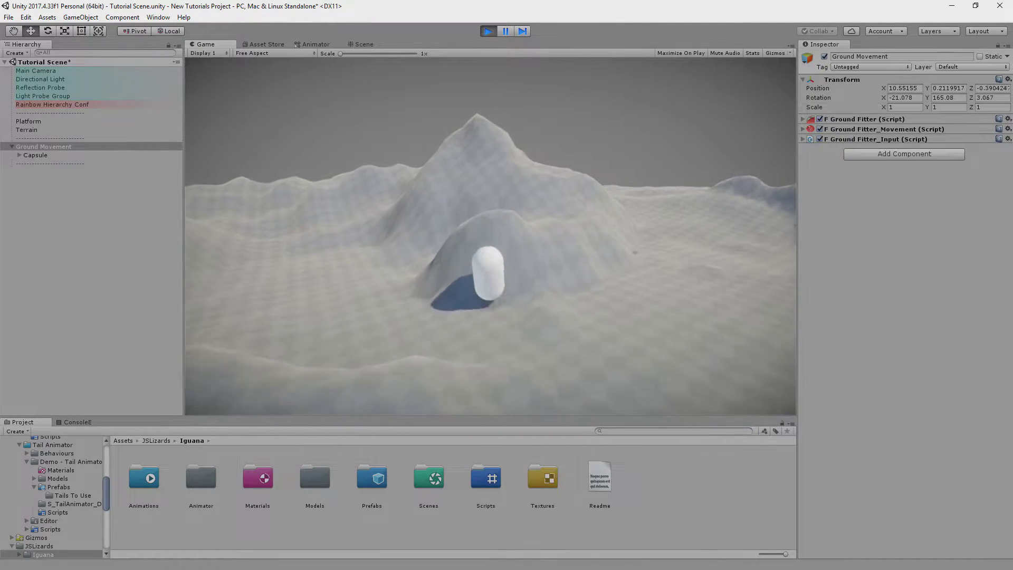
{"action": "key", "text": "d"}
{"action": "key", "text": "w"}
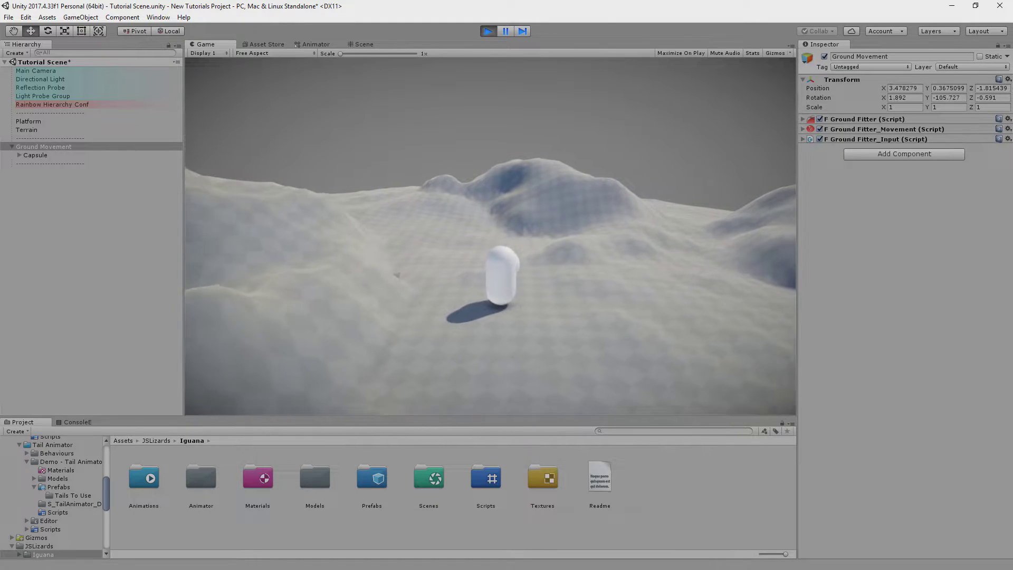
{"action": "key", "text": "space"}
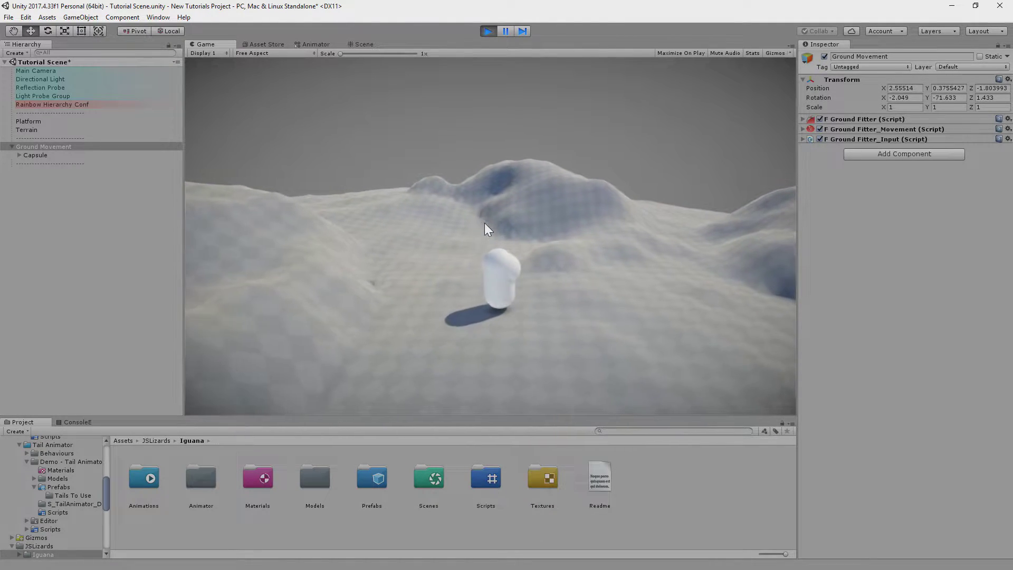
{"action": "left_click", "coordinate": [492, 32]}
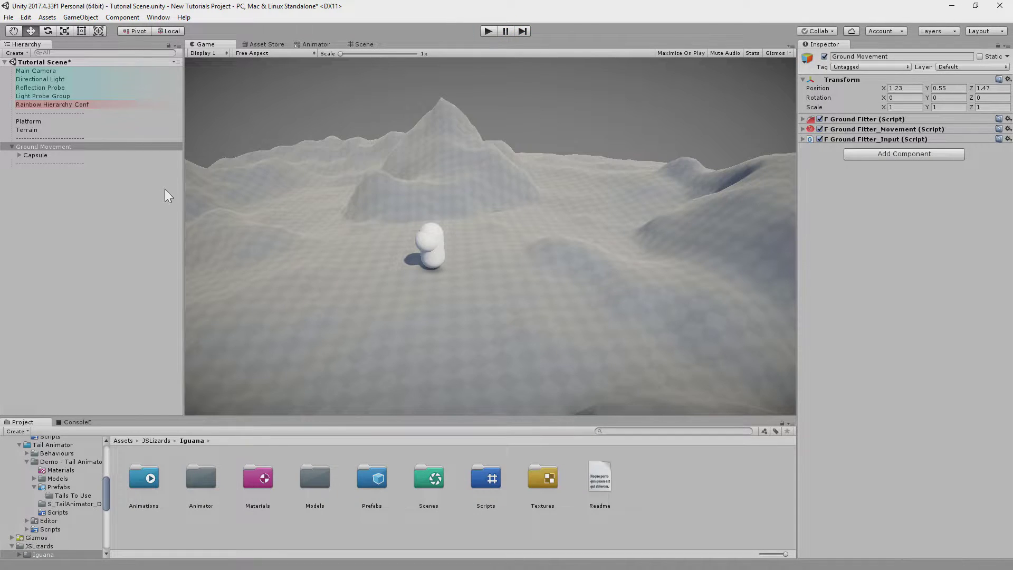
Delete the Capsule under Ground Movement and place the Iguana prefab in the scene as a separate object.
{"action": "left_click", "coordinate": [39, 154]}
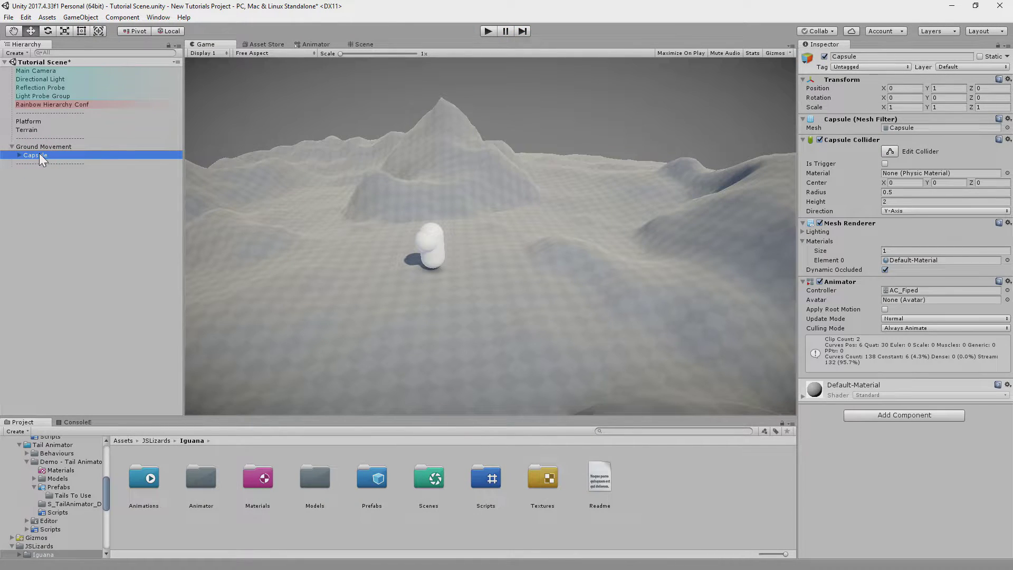
{"action": "key", "text": "Delete"}
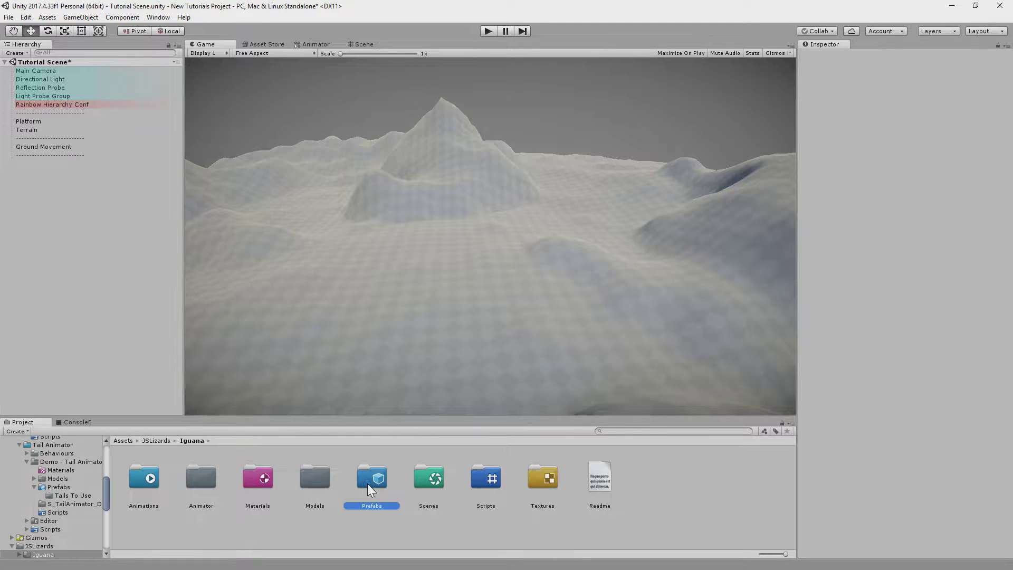
{"action": "double_click", "coordinate": [369, 481]}
{"action": "left_click", "coordinate": [130, 478]}
{"action": "left_click_drag", "start_coordinate": [475, 243], "coordinate": [433, 288]}
{"action": "left_click_drag", "start_coordinate": [108, 223], "coordinate": [109, 223]}
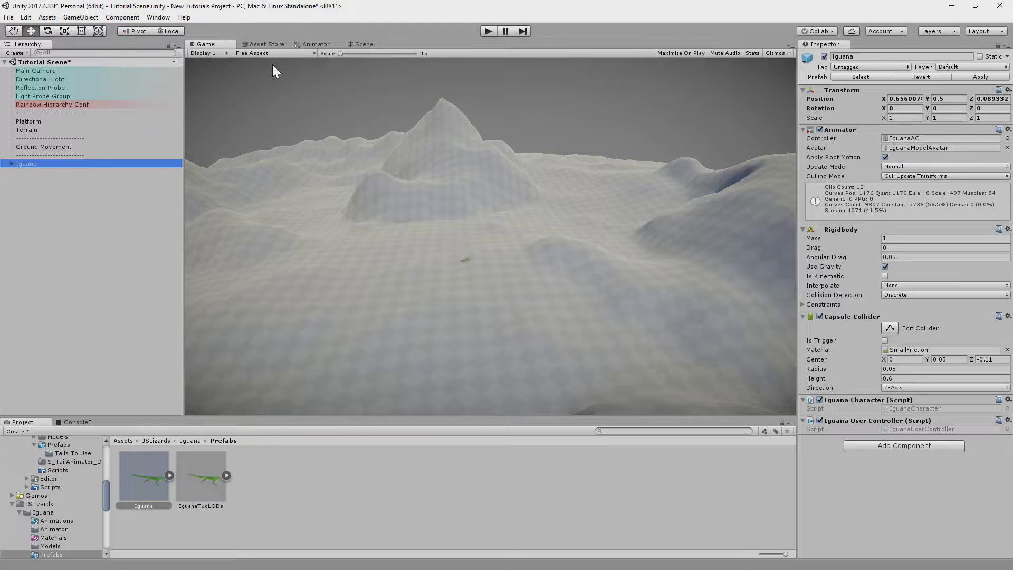
Set the Iguana's scale to 5 on the X, Y and Z axes.
{"action": "left_click", "coordinate": [911, 117]}
{"action": "type", "text": "5"}
{"action": "left_click", "coordinate": [953, 118]}
{"action": "type", "text": "5"}
{"action": "left_click", "coordinate": [984, 118]}
{"action": "type", "text": "5"}
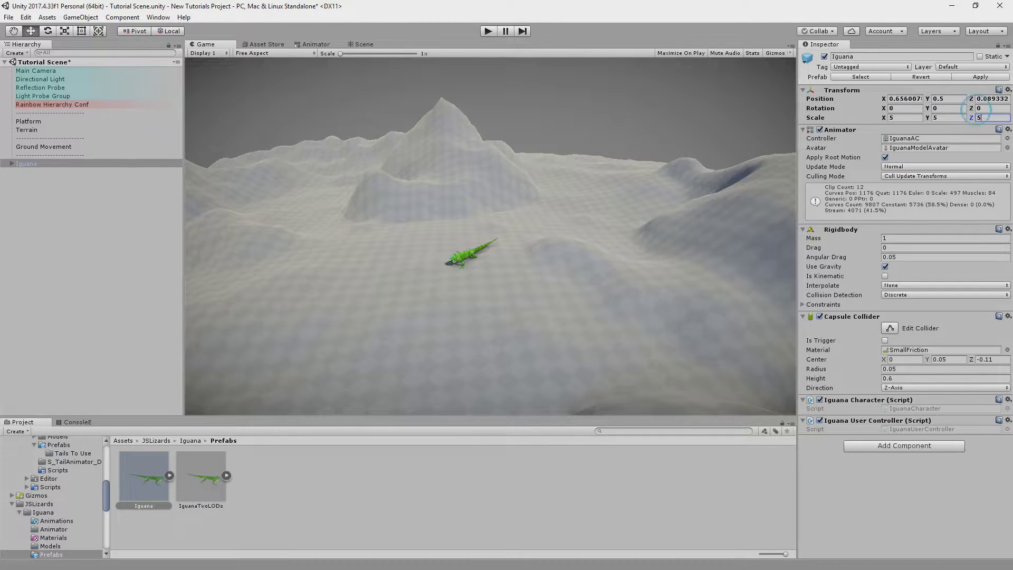
Play-test the scene to check how the Iguana moves with the scripts of its original prefab.
{"action": "left_click", "coordinate": [84, 70]}
{"action": "left_click_drag", "start_coordinate": [38, 163], "coordinate": [942, 210]}
{"action": "left_click", "coordinate": [78, 225]}
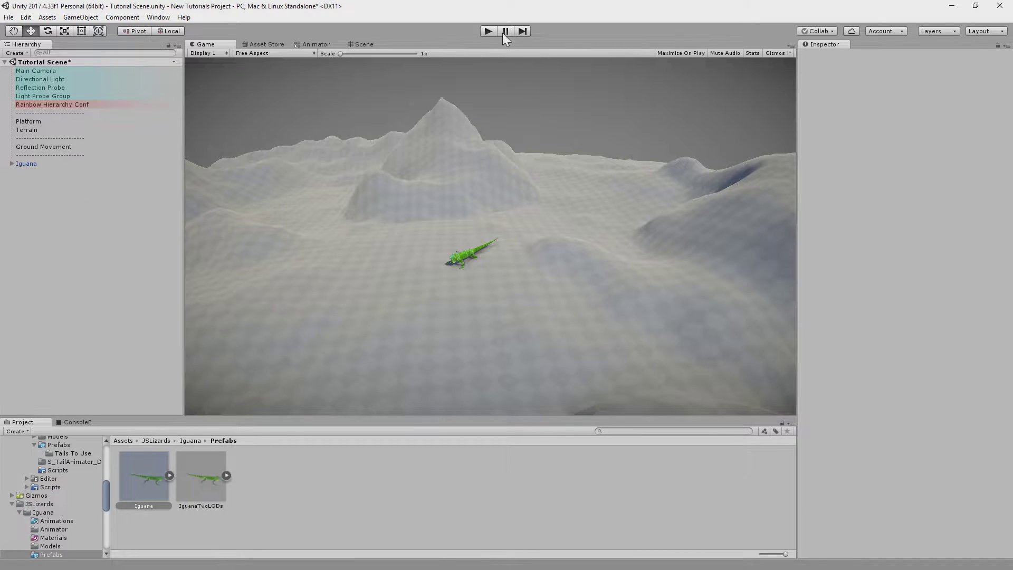
{"action": "left_click", "coordinate": [488, 32]}
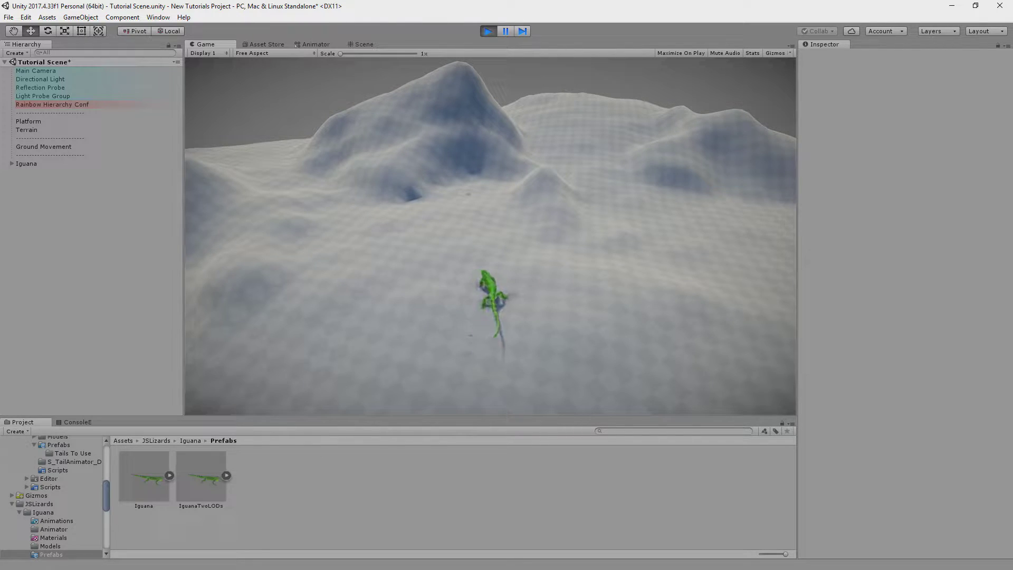
Remove the Rigidbody, Capsule Collider, Iguana Character and Iguana User Controller components from the Iguana object.
{"action": "left_click", "coordinate": [33, 164]}
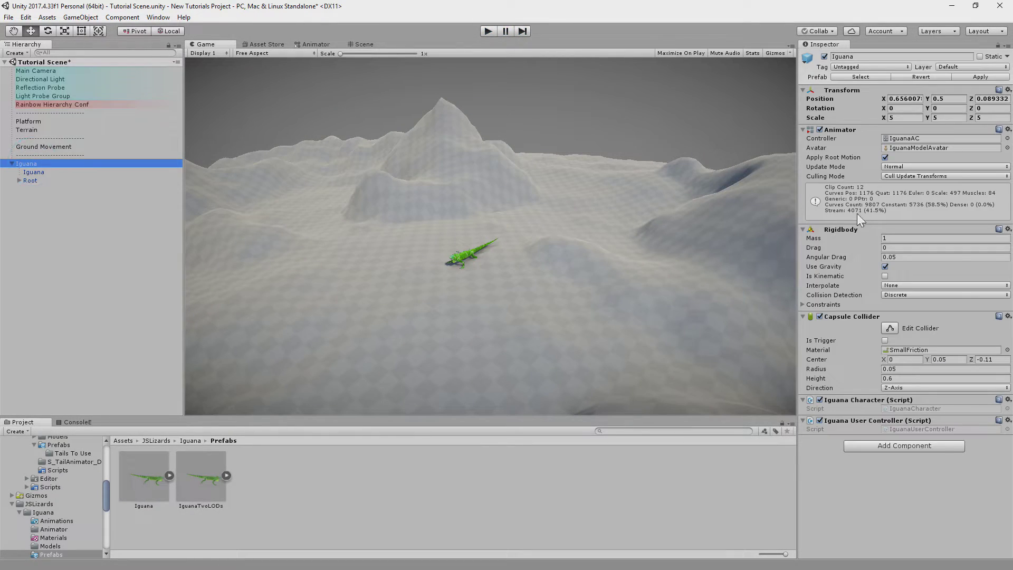
{"action": "right_click", "coordinate": [844, 229]}
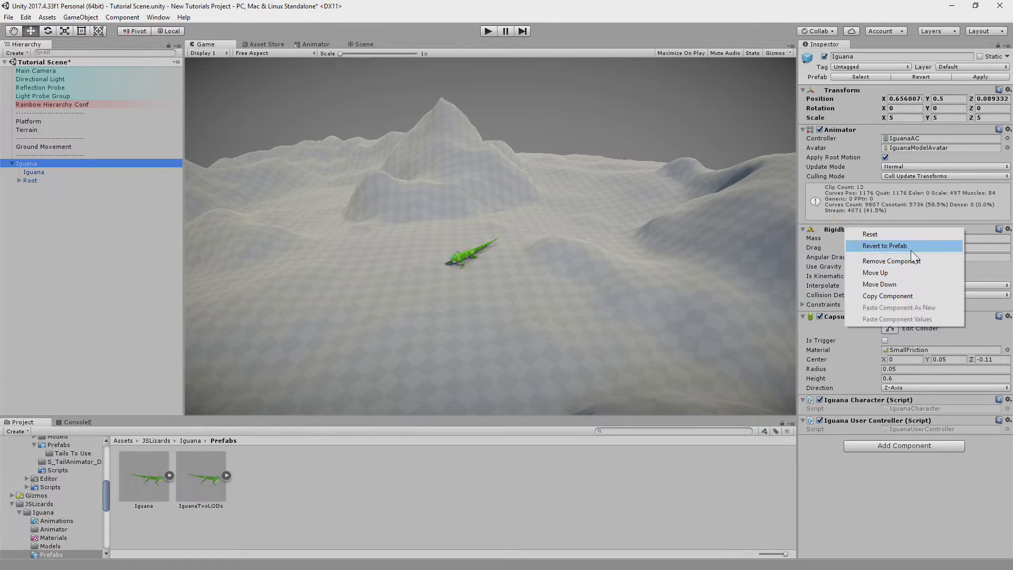
{"action": "left_click", "coordinate": [911, 250]}
{"action": "right_click", "coordinate": [848, 228]}
{"action": "left_click", "coordinate": [892, 248]}
{"action": "right_click", "coordinate": [846, 228]}
{"action": "left_click", "coordinate": [877, 248]}
{"action": "right_click", "coordinate": [865, 231]}
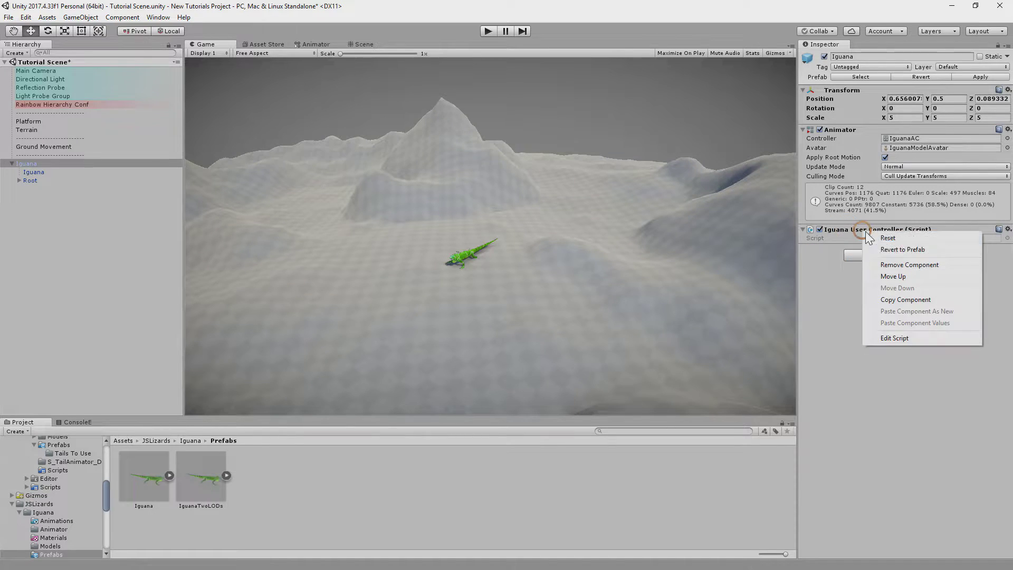
{"action": "left_click", "coordinate": [895, 262]}
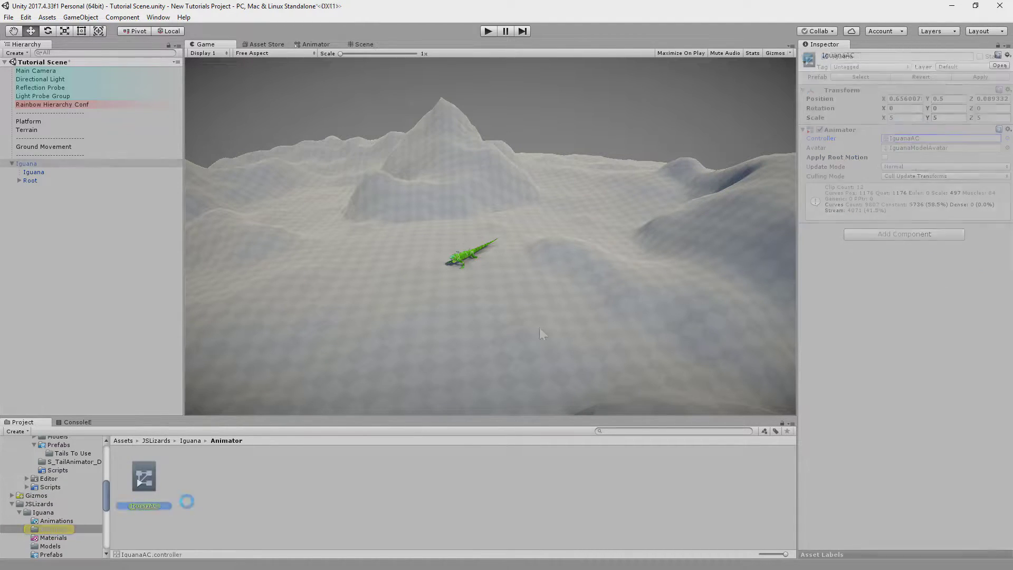
Duplicate the IguanaAC animator controller and name the copy AC_Iguana.
{"action": "key", "text": "ctrl+d"}
{"action": "type", "text": "AC_I"}
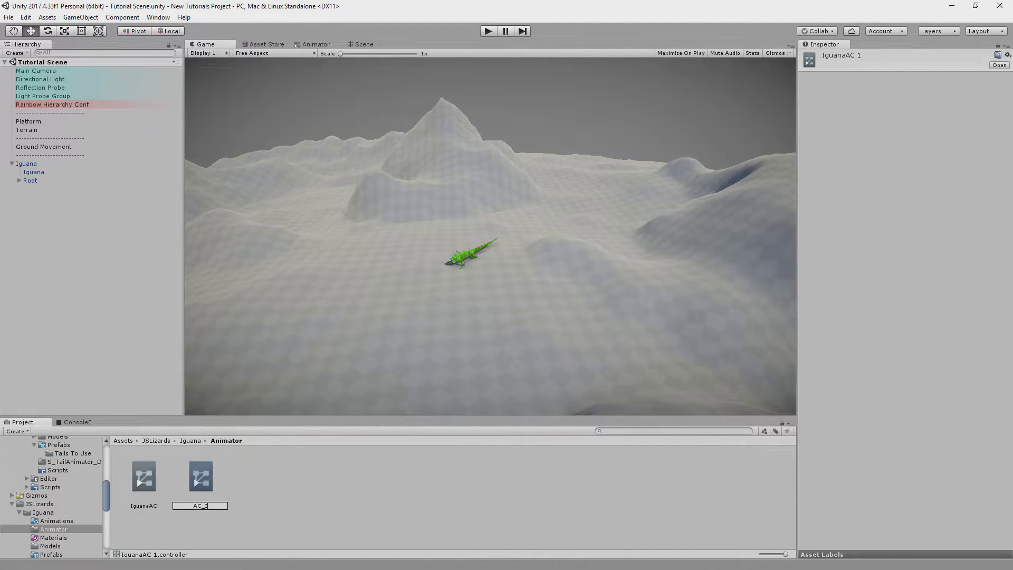
{"action": "type", "text": "guana"}
{"action": "key", "text": "Return"}
Open the AC_Iguana controller and delete all of its animation states except Idle.
{"action": "double_click", "coordinate": [156, 479]}
{"action": "middle_click_drag", "start_coordinate": [553, 189], "coordinate": [539, 300]}
{"action": "scroll", "coordinate": [539, 306], "scroll_direction": "down", "scroll_amount": 2}
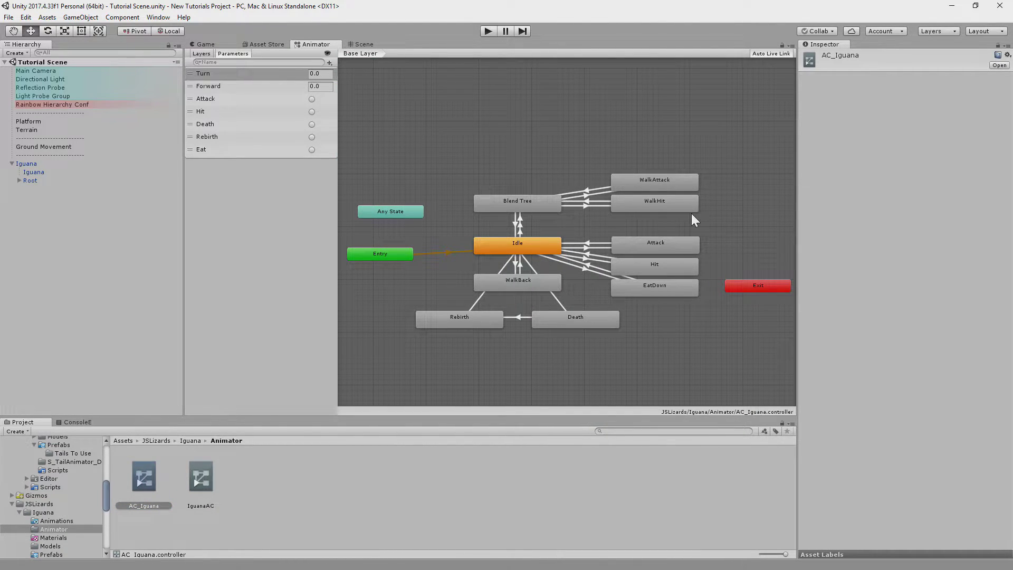
{"action": "left_click_drag", "start_coordinate": [700, 158], "coordinate": [513, 226]}
{"action": "key", "text": "Delete"}
{"action": "left_click_drag", "start_coordinate": [604, 362], "coordinate": [686, 238]}
{"action": "key", "text": "Delete"}
{"action": "left_click_drag", "start_coordinate": [425, 336], "coordinate": [406, 285]}
{"action": "key", "text": "Delete"}
{"action": "middle_click_drag", "start_coordinate": [434, 259], "coordinate": [563, 247]}
Delete all existing parameters of the AC_Iguana controller, from Turn and Forward through Eat.
{"action": "right_click", "coordinate": [221, 76]}
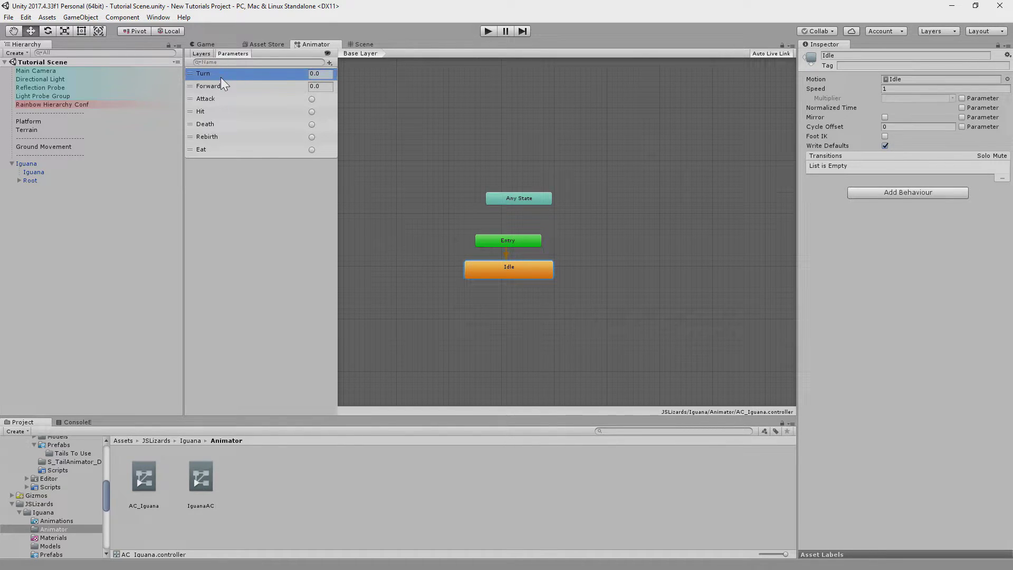
{"action": "left_click", "coordinate": [236, 82]}
{"action": "right_click", "coordinate": [253, 75]}
{"action": "left_click", "coordinate": [264, 82]}
{"action": "right_click", "coordinate": [264, 75]}
{"action": "left_click", "coordinate": [275, 81]}
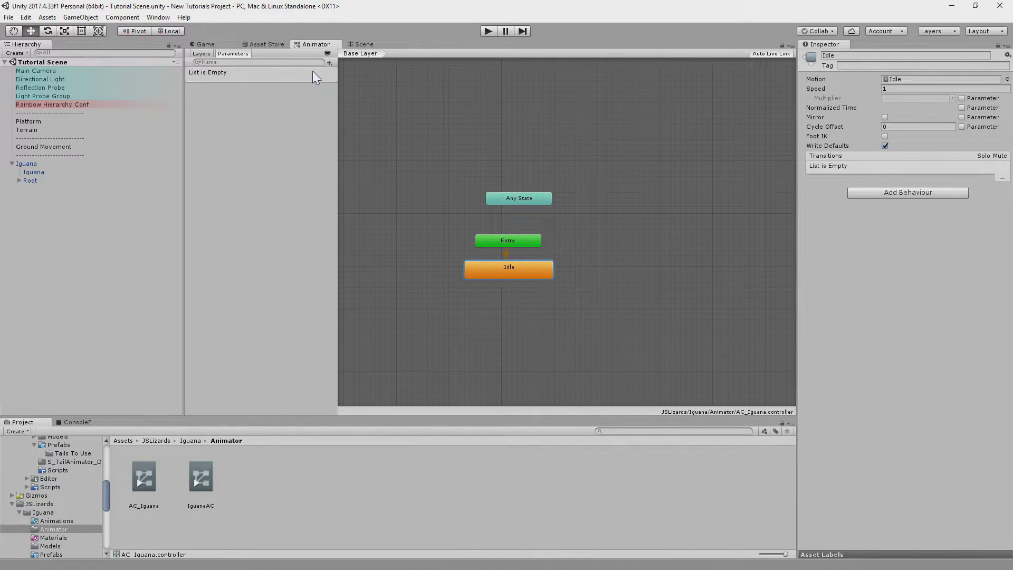
Add a float parameter named AnimationSpeed with a default value of 1.0.
{"action": "left_click", "coordinate": [331, 62]}
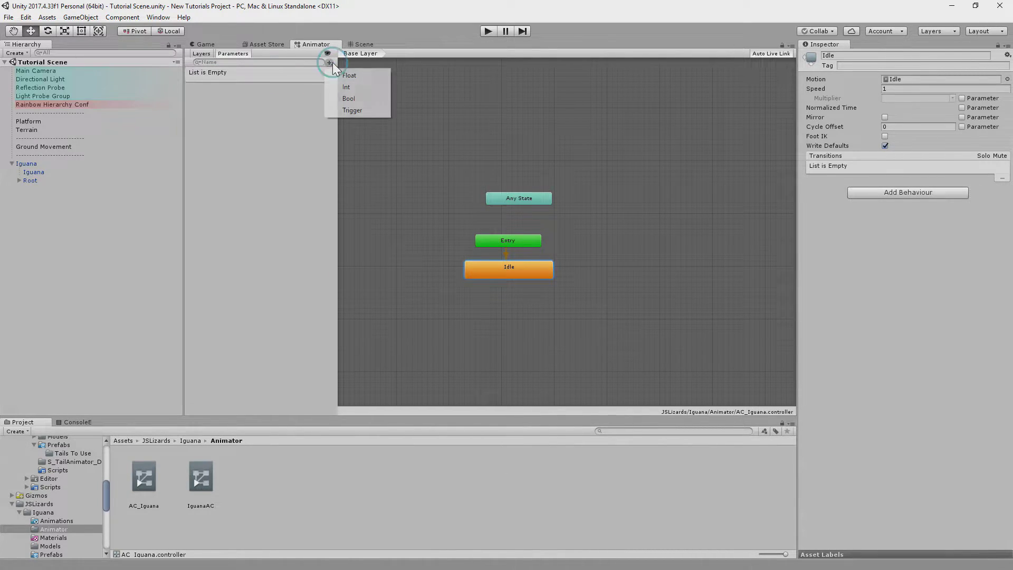
{"action": "left_click", "coordinate": [364, 76]}
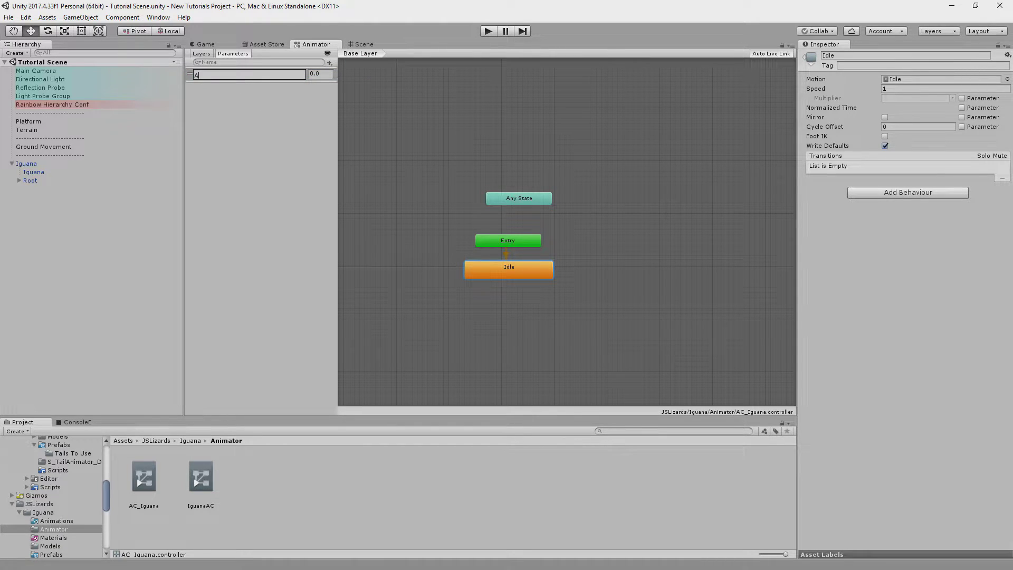
{"action": "type", "text": "AnimationSpeed"}
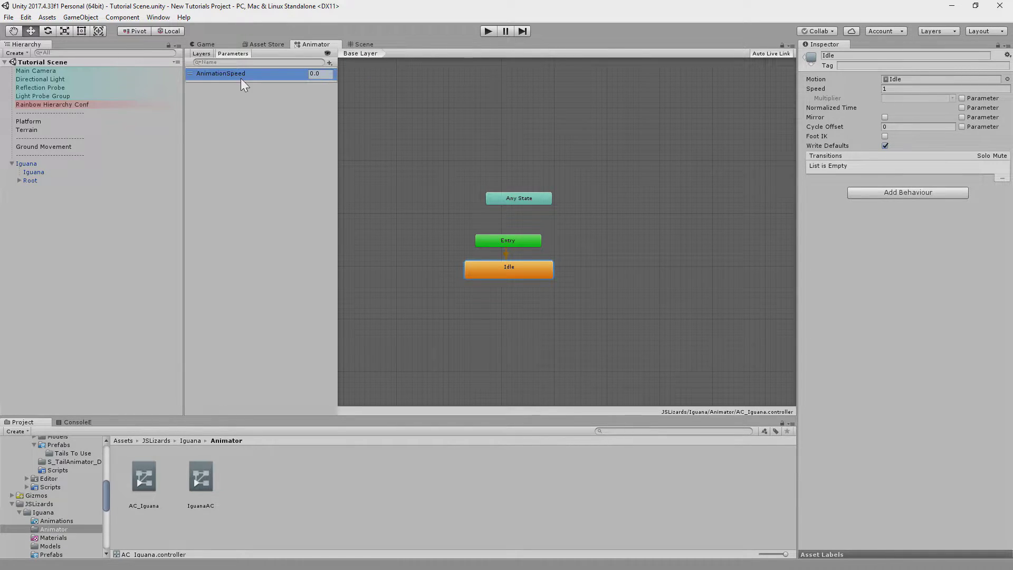
{"action": "left_click", "coordinate": [319, 74]}
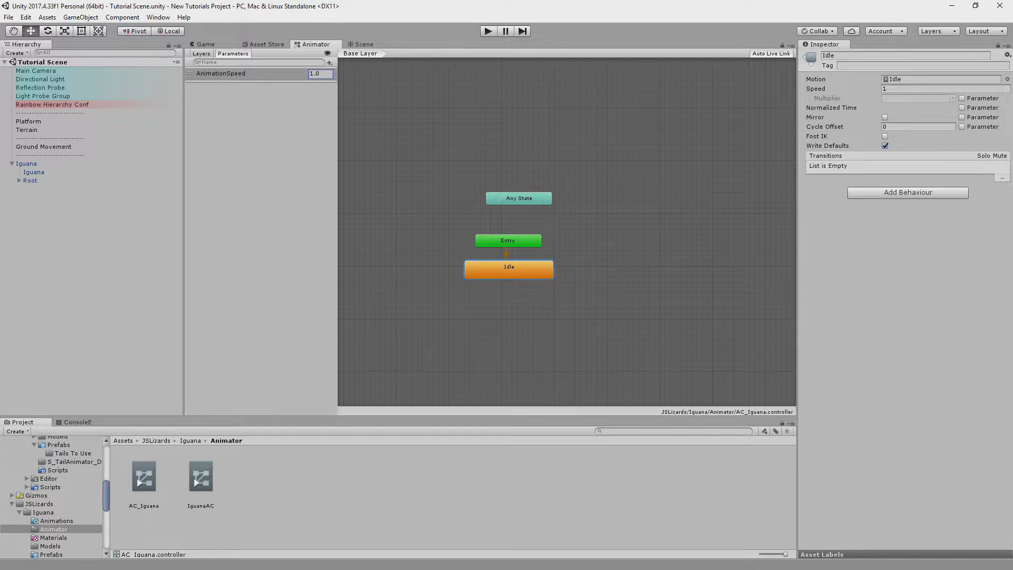
Add an empty state below Idle in the AC_Iguana controller and name it Walk.
{"action": "left_click", "coordinate": [525, 313]}
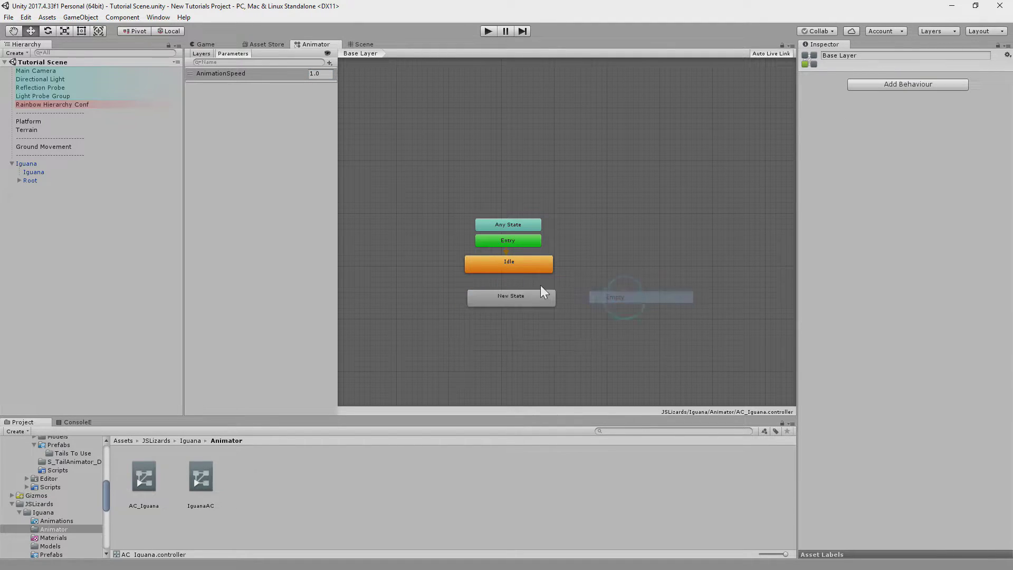
{"action": "left_click", "coordinate": [508, 285]}
{"action": "left_click", "coordinate": [906, 55]}
{"action": "type", "text": "Wa"}
{"action": "key", "text": "Return"}
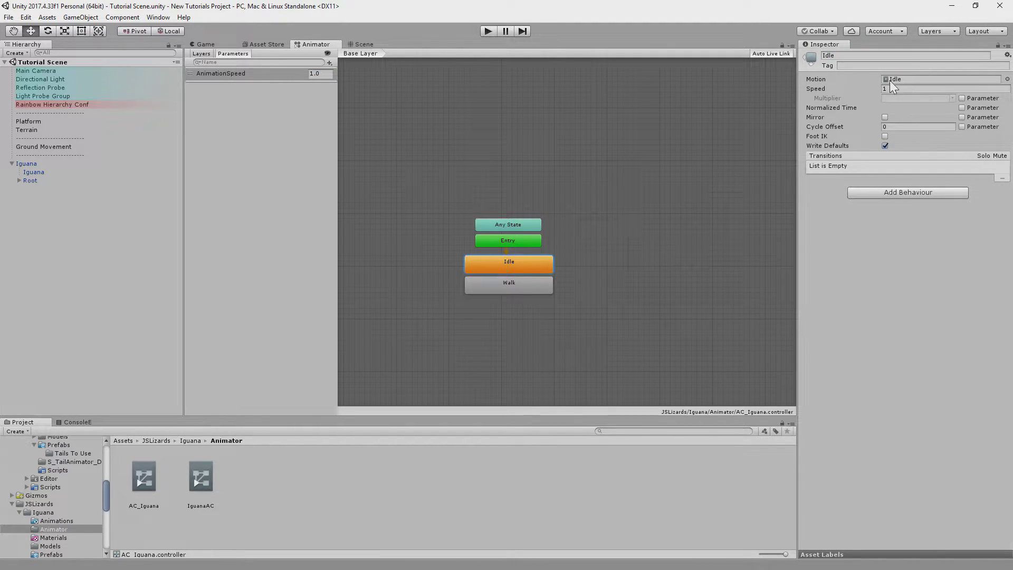
Rename the WalkForward clip of IguanaAnimations1 to Iguana|WalkForward and apply the import settings.
{"action": "left_click", "coordinate": [57, 521]}
{"action": "left_click", "coordinate": [146, 478]}
{"action": "left_click", "coordinate": [839, 211]}
{"action": "left_click", "coordinate": [860, 554]}
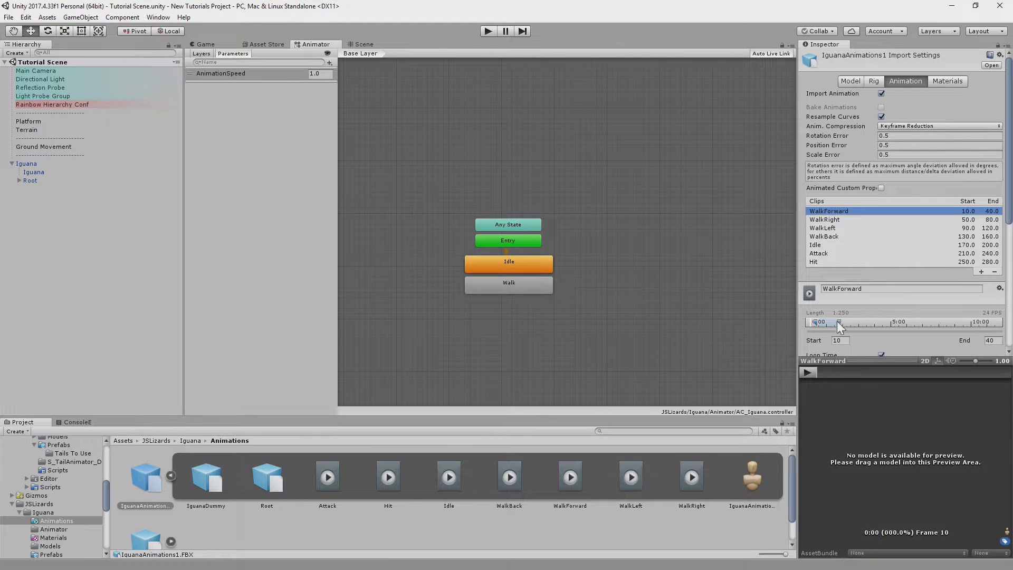
{"action": "left_click", "coordinate": [191, 441]}
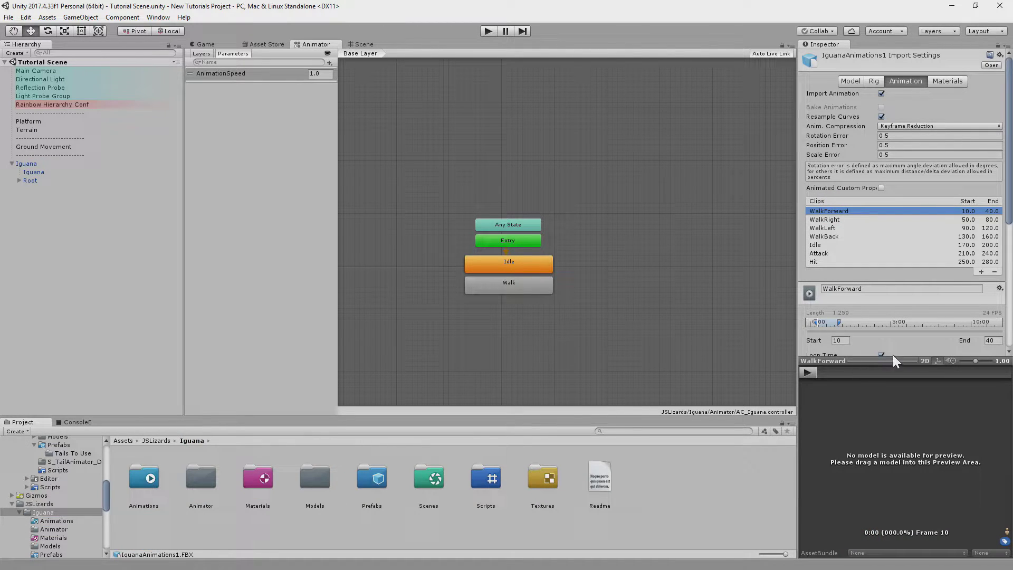
{"action": "left_click_drag", "start_coordinate": [894, 363], "coordinate": [893, 460]}
{"action": "left_click", "coordinate": [844, 289]}
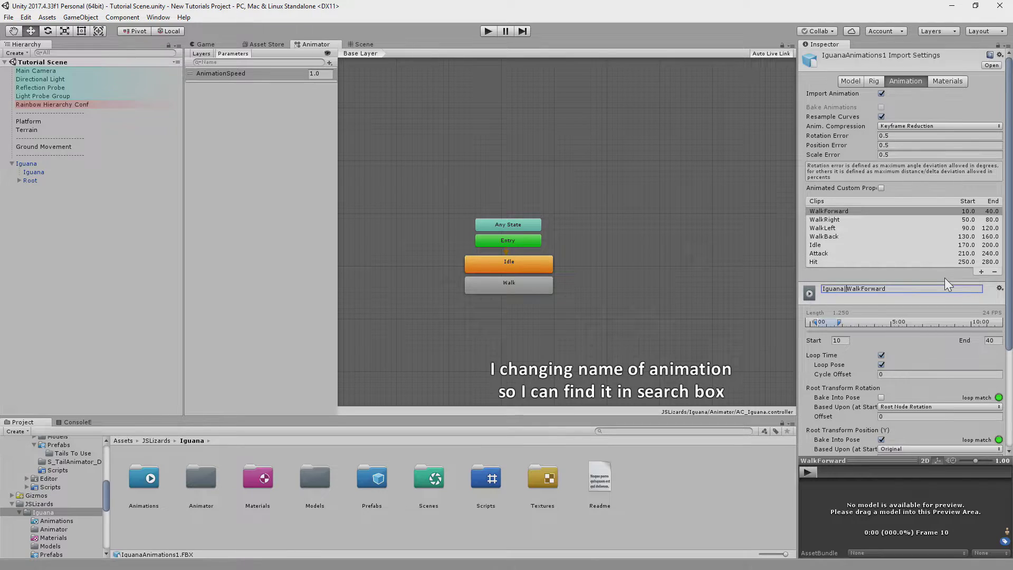
{"action": "scroll", "coordinate": [948, 282], "scroll_direction": "down", "scroll_amount": 5}
{"action": "left_click", "coordinate": [974, 420]}
Assign Iguana|WalkForward as the Walk state's motion and use the AnimationSpeed parameter as its speed multiplier.
{"action": "left_click", "coordinate": [530, 287]}
{"action": "left_click", "coordinate": [1006, 79]}
{"action": "type", "text": "walk"}
{"action": "double_click", "coordinate": [189, 288]}
{"action": "left_click", "coordinate": [962, 99]}
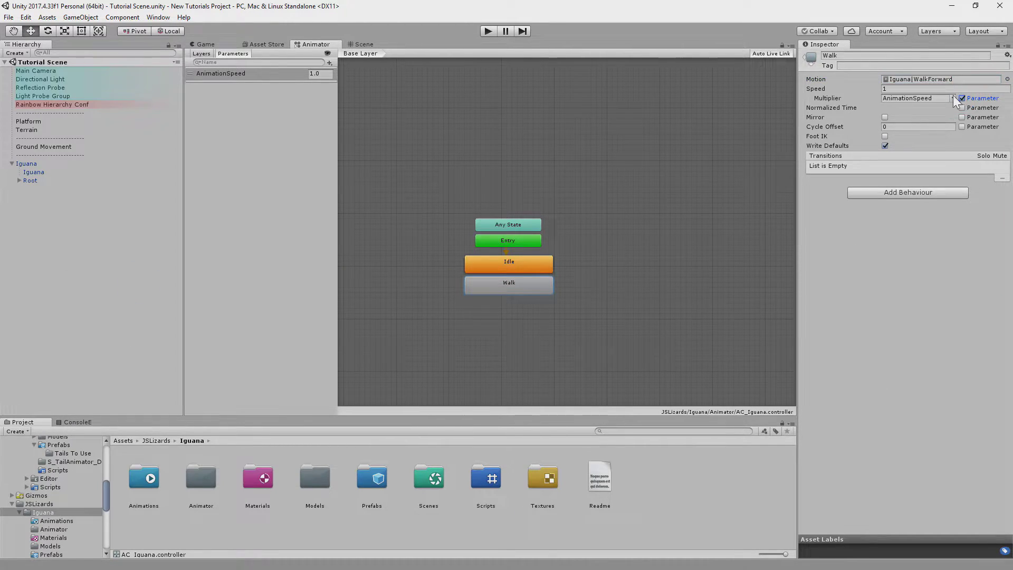
Assign the AC_Iguana controller to the Animator component of the Iguana object in the scene.
{"action": "left_click", "coordinate": [210, 42]}
{"action": "left_click", "coordinate": [35, 164]}
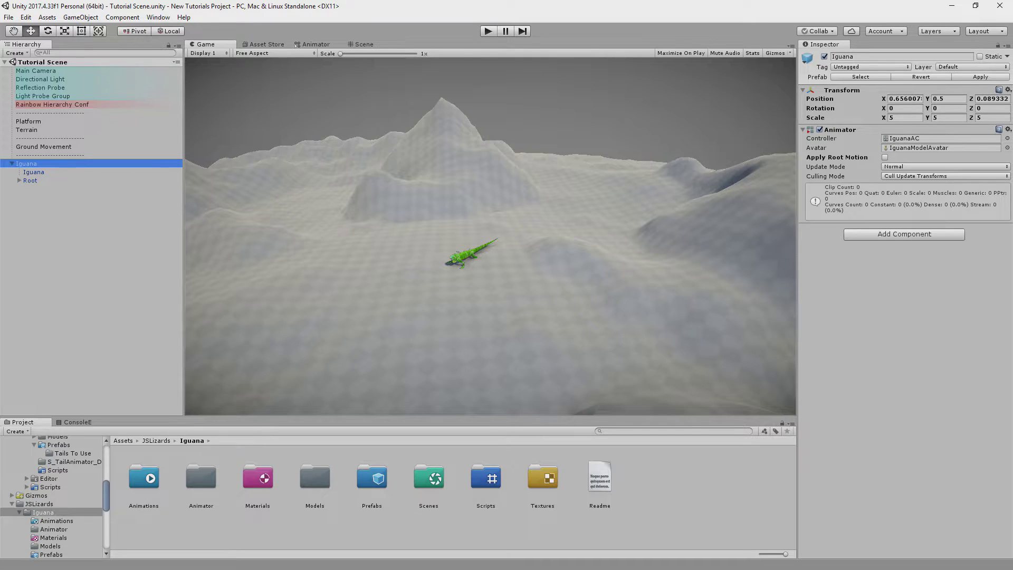
{"action": "left_click", "coordinate": [905, 139]}
{"action": "left_click_drag", "start_coordinate": [148, 489], "coordinate": [899, 142]}
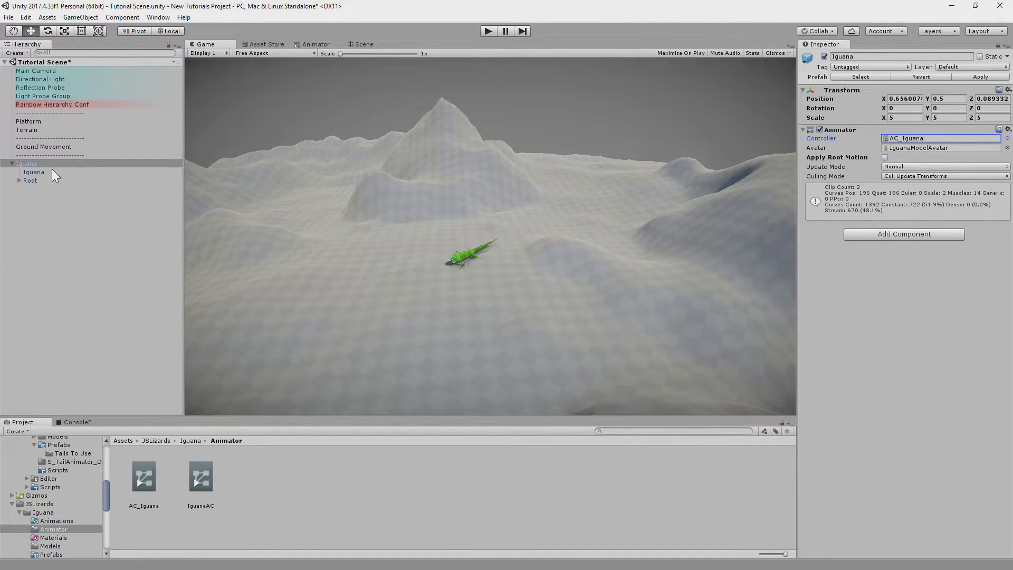
Parent the Iguana object to Ground Movement and set its local position to 0, 0, 0.
{"action": "left_click_drag", "start_coordinate": [34, 161], "coordinate": [61, 147]}
{"action": "left_click", "coordinate": [66, 147]}
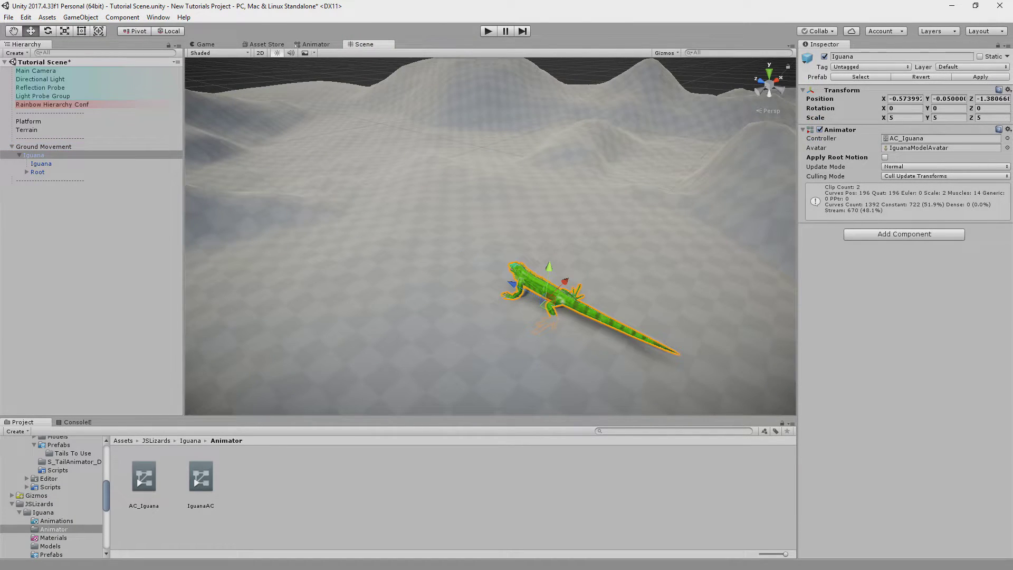
{"action": "left_click", "coordinate": [905, 99]}
{"action": "type", "text": "0"}
{"action": "left_click", "coordinate": [949, 99]}
{"action": "type", "text": "0"}
{"action": "left_click", "coordinate": [991, 99]}
{"action": "type", "text": "0"}
{"action": "right_click_drag", "start_coordinate": [531, 274], "coordinate": [695, 306]}
{"action": "middle_click_drag", "start_coordinate": [488, 248], "coordinate": [694, 254]}
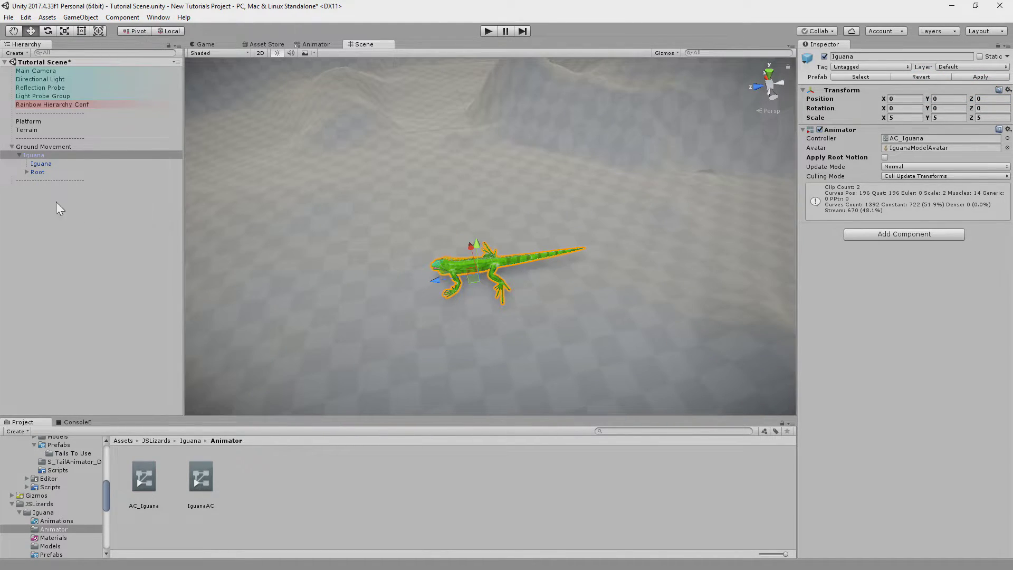
Show the F Ground Fitter_Movement settings of the Ground Movement object.
{"action": "left_click", "coordinate": [39, 146]}
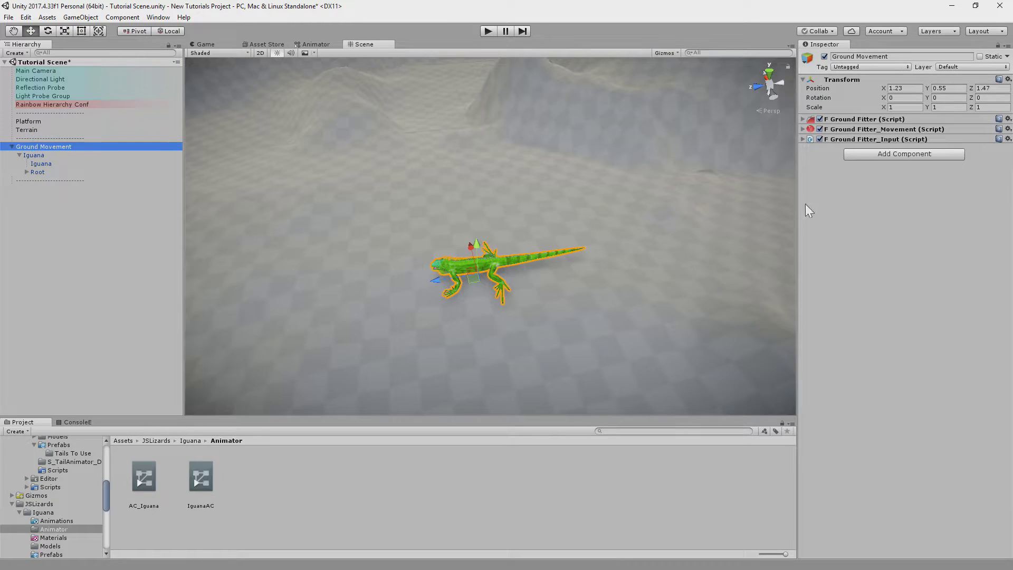
{"action": "left_click", "coordinate": [848, 131]}
{"action": "left_click", "coordinate": [894, 196]}
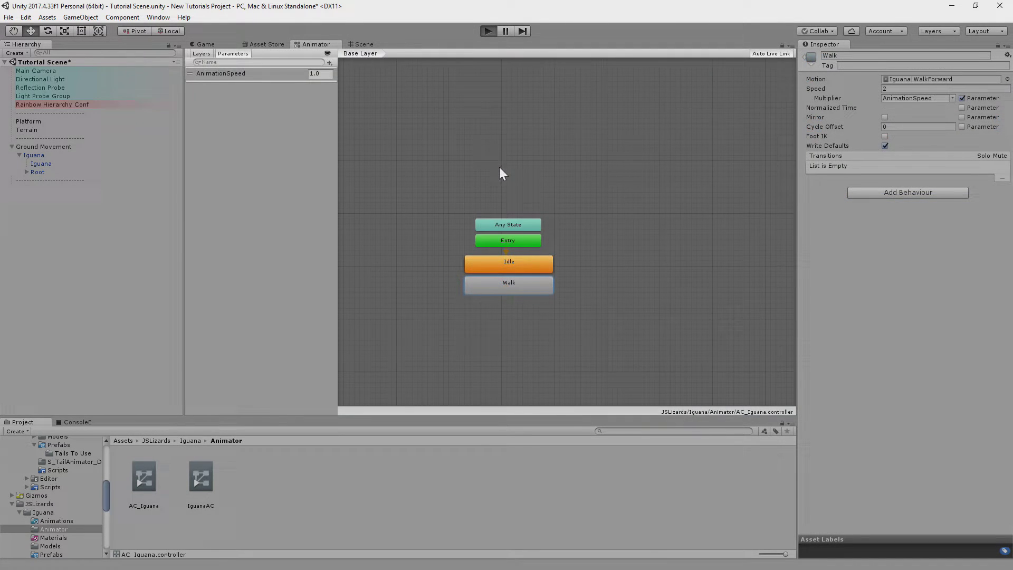
Run the scene and steer the iguana across the terrain to test its movement and walk animation.
{"action": "key", "text": "ctrl+p"}
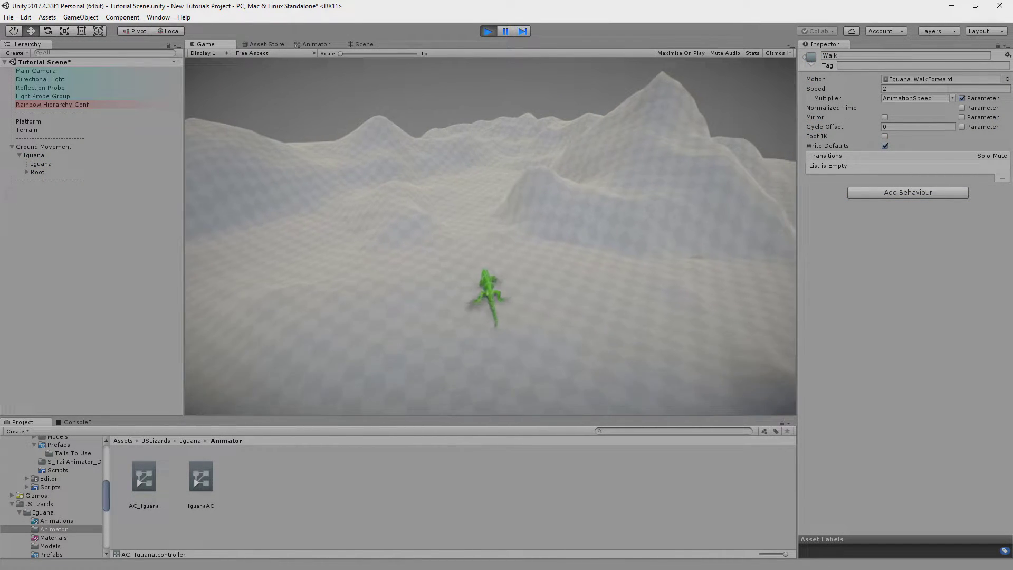
{"action": "key", "text": "d"}
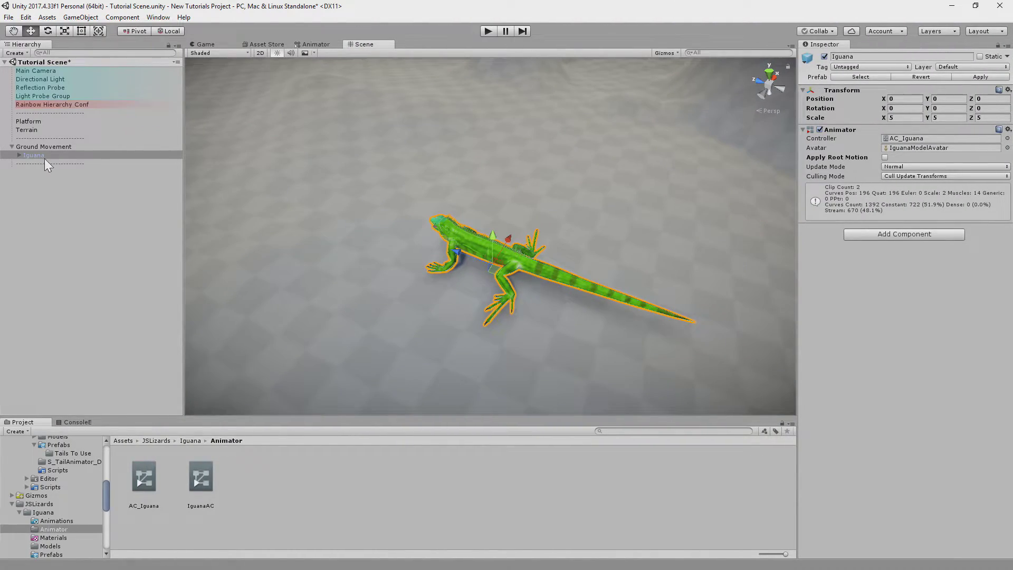
Expand the iguana's bone hierarchy through Root and Pelvis and select the Tail.1 bone, leaving its position as it was.
{"action": "left_click", "coordinate": [36, 155]}
{"action": "key", "text": "Right"}
{"action": "key", "text": "Down"}
{"action": "key", "text": "Down"}
{"action": "key", "text": "Right"}
{"action": "key", "text": "Down"}
{"action": "key", "text": "Right"}
{"action": "key", "text": "Down"}
{"action": "key", "text": "Down"}
{"action": "left_click_drag", "start_coordinate": [525, 257], "coordinate": [547, 269]}
{"action": "key", "text": "ctrl+z"}
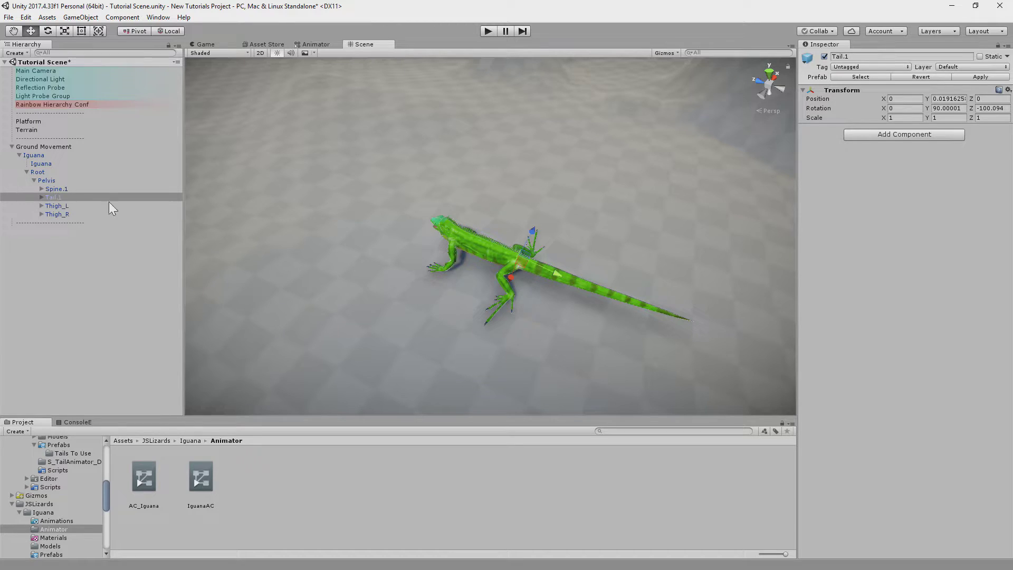
Add the FTail Animator Blending component to the Tail.1 bone and connect it with the animator.
{"action": "left_click", "coordinate": [905, 134]}
{"action": "type", "text": "taila"}
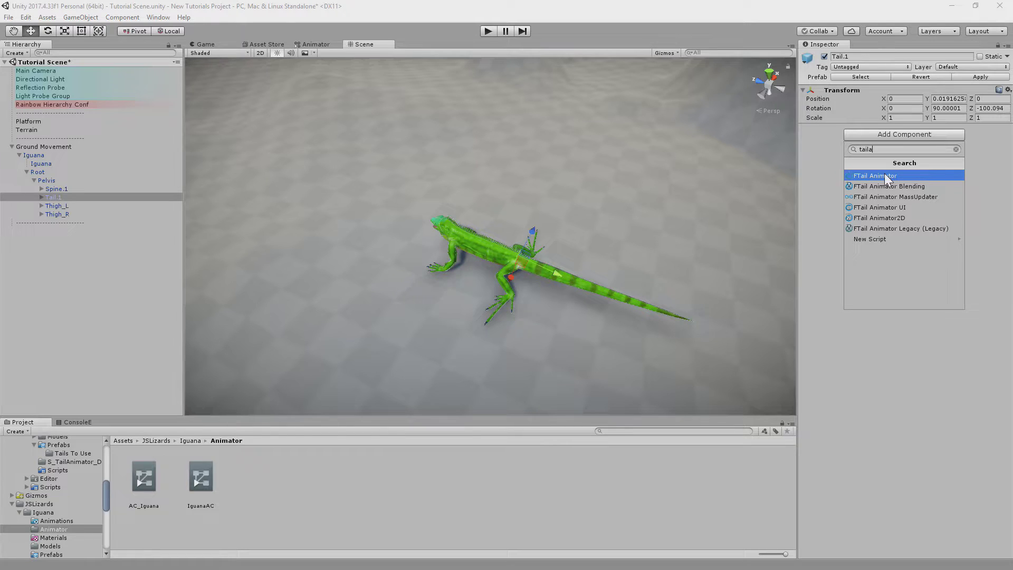
{"action": "left_click", "coordinate": [886, 185]}
{"action": "left_click", "coordinate": [873, 321]}
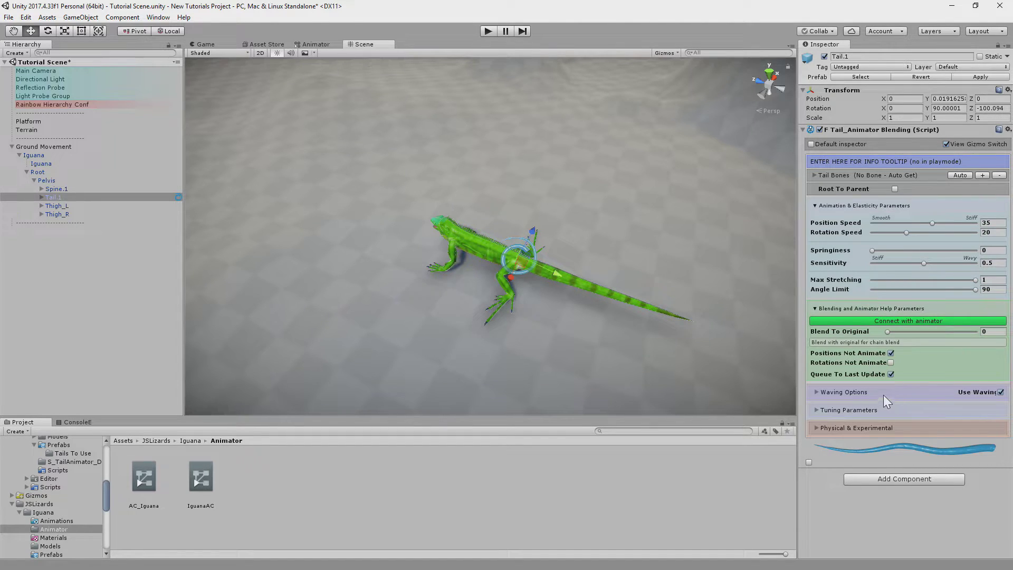
Run the scene to check how the iguana's tail behaves, and stop it again.
{"action": "left_click", "coordinate": [489, 30]}
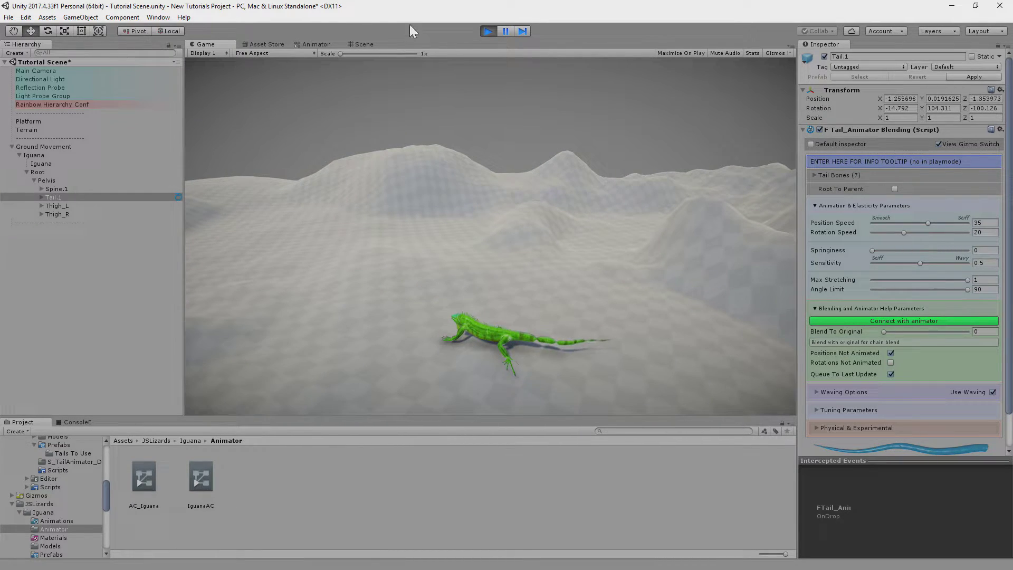
{"action": "left_click", "coordinate": [486, 32]}
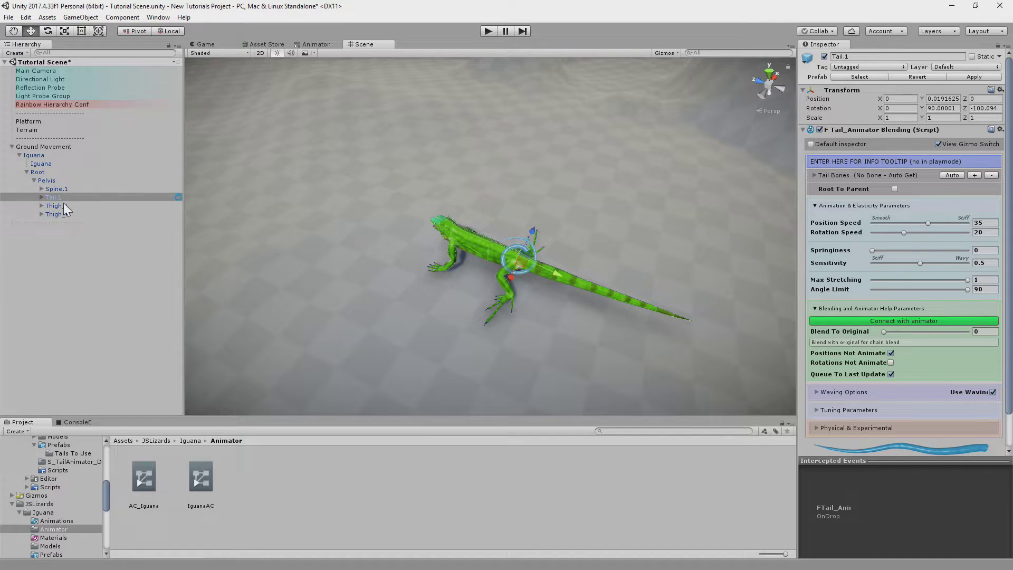
Expand the tail chain down to Tail.5 and compare the axis orientation of Tail.1 with that of Tail.2.
{"action": "left_click", "coordinate": [60, 194]}
{"action": "key", "text": "Right"}
{"action": "key", "text": "Right"}
{"action": "key", "text": "Right"}
{"action": "key", "text": "Right"}
{"action": "key", "text": "Right"}
{"action": "key", "text": "Right"}
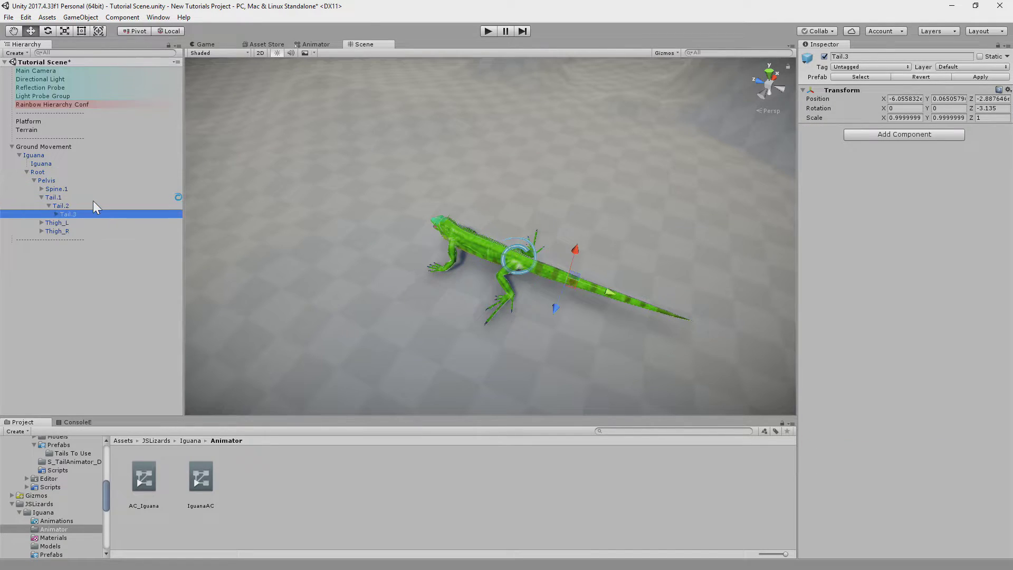
{"action": "key", "text": "Right"}
{"action": "left_click", "coordinate": [71, 197]}
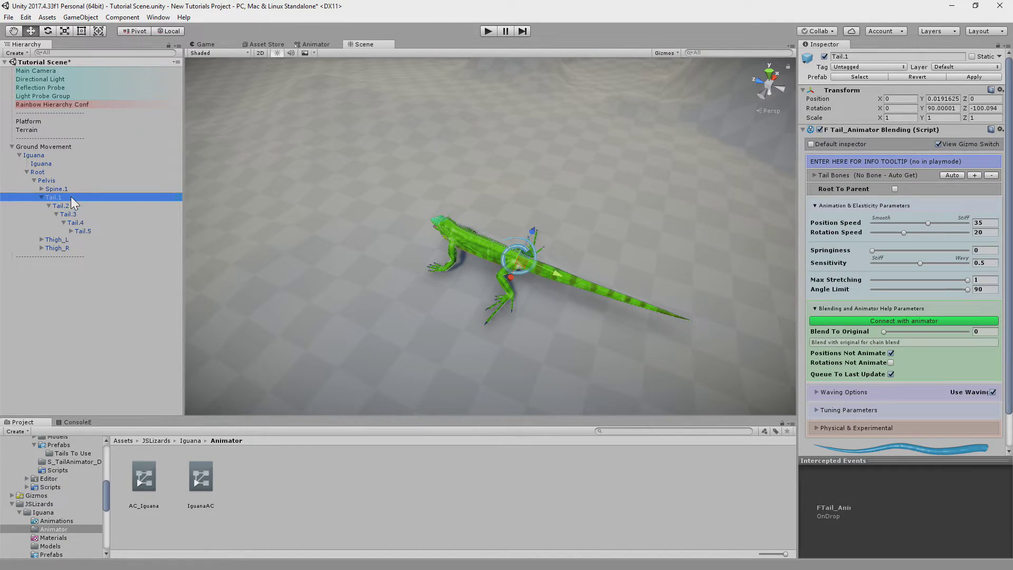
{"action": "key", "text": "Down"}
{"action": "key", "text": "Up"}
{"action": "key", "text": "Down"}
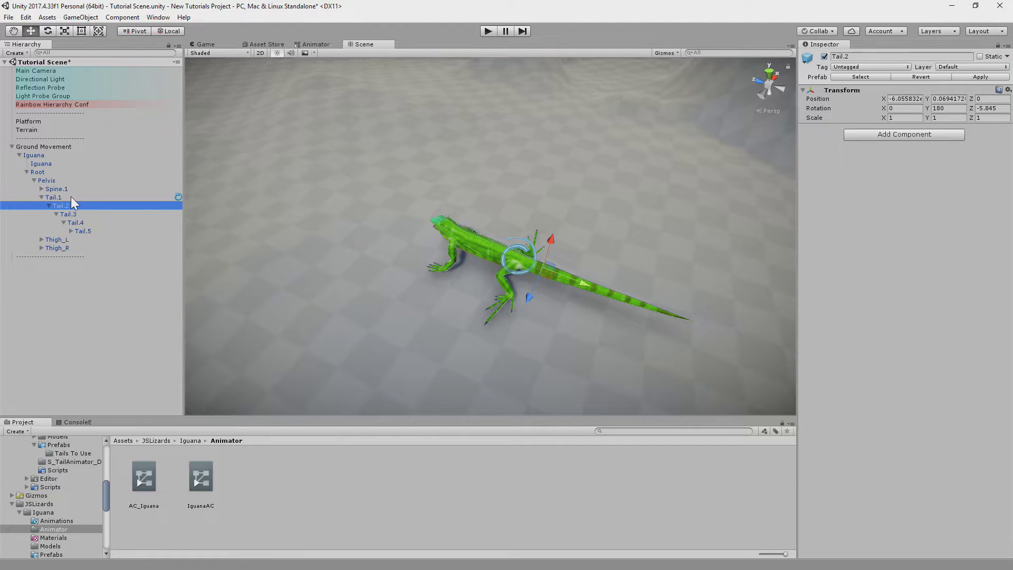
{"action": "key", "text": "Up"}
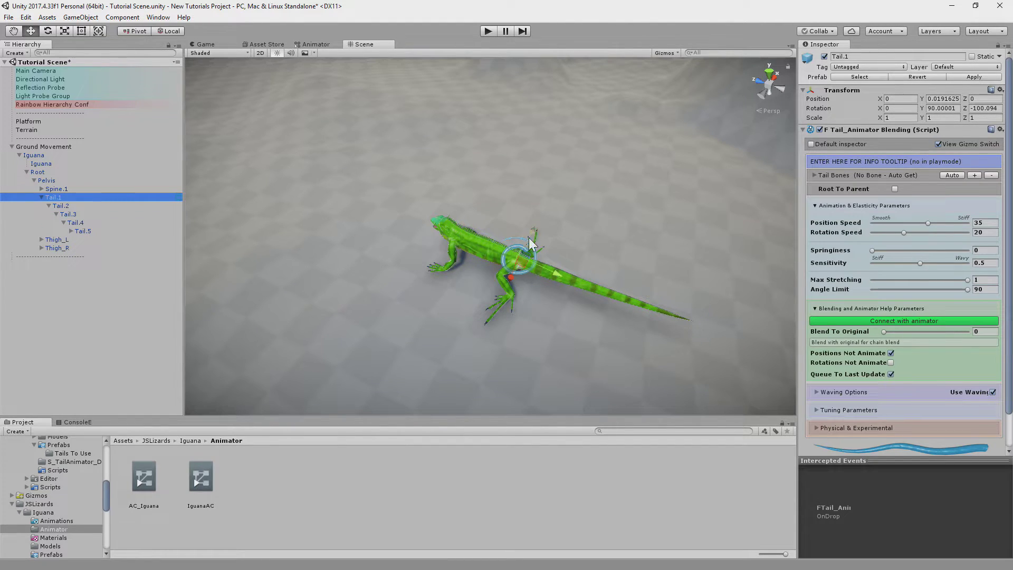
Step through the tail bones down to Tail.7 and back to Tail.1, examining each bone's axis orientation from behind the iguana.
{"action": "middle_click_drag", "start_coordinate": [574, 252], "coordinate": [489, 193]}
{"action": "left_click_drag", "start_coordinate": [489, 193], "coordinate": [369, 143], "text": "alt"}
{"action": "middle_click_drag", "start_coordinate": [544, 214], "coordinate": [430, 169]}
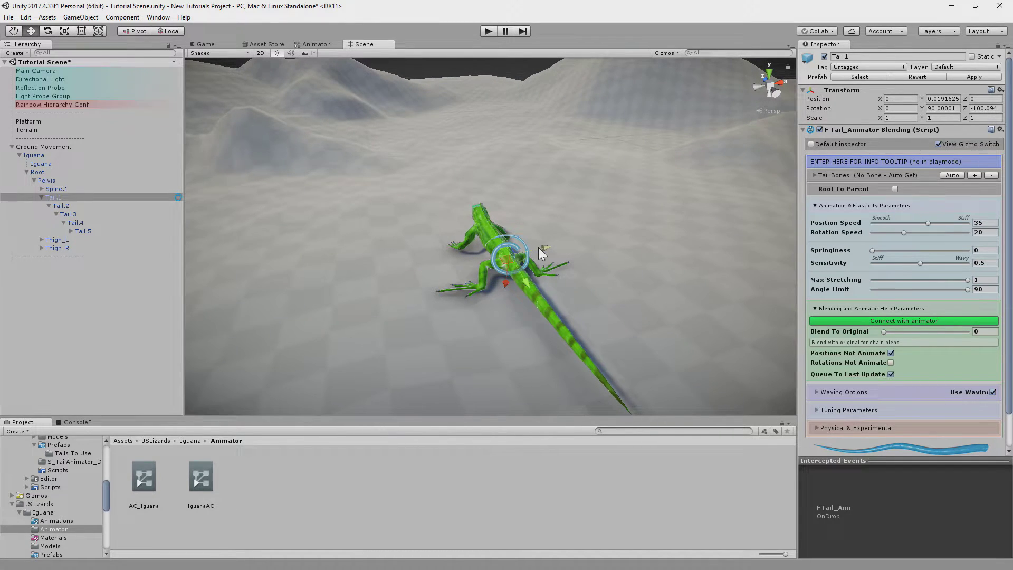
{"action": "scroll", "coordinate": [539, 247], "scroll_direction": "down", "scroll_amount": 2}
{"action": "left_click", "coordinate": [77, 206]}
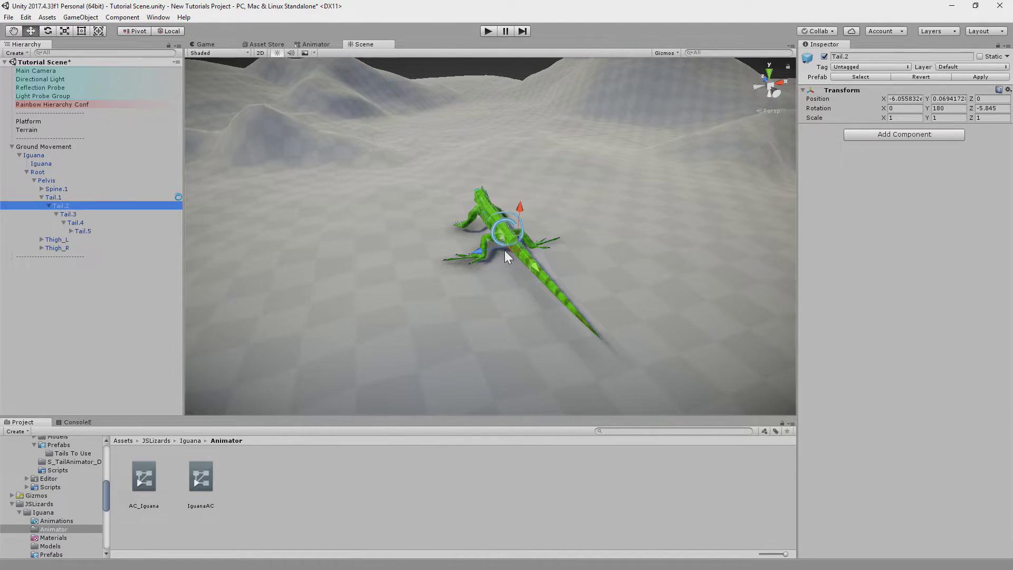
{"action": "key", "text": "Down"}
{"action": "key", "text": "Down"}
{"action": "key", "text": "Down"}
{"action": "key", "text": "Down"}
{"action": "key", "text": "Up"}
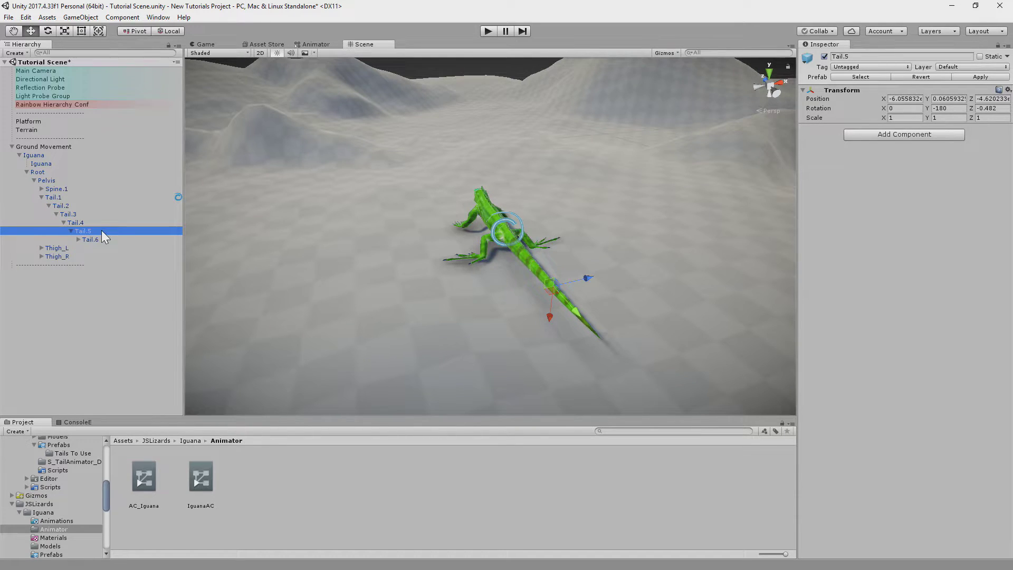
{"action": "key", "text": "Down"}
{"action": "key", "text": "Right"}
{"action": "key", "text": "Down"}
{"action": "key", "text": "Down"}
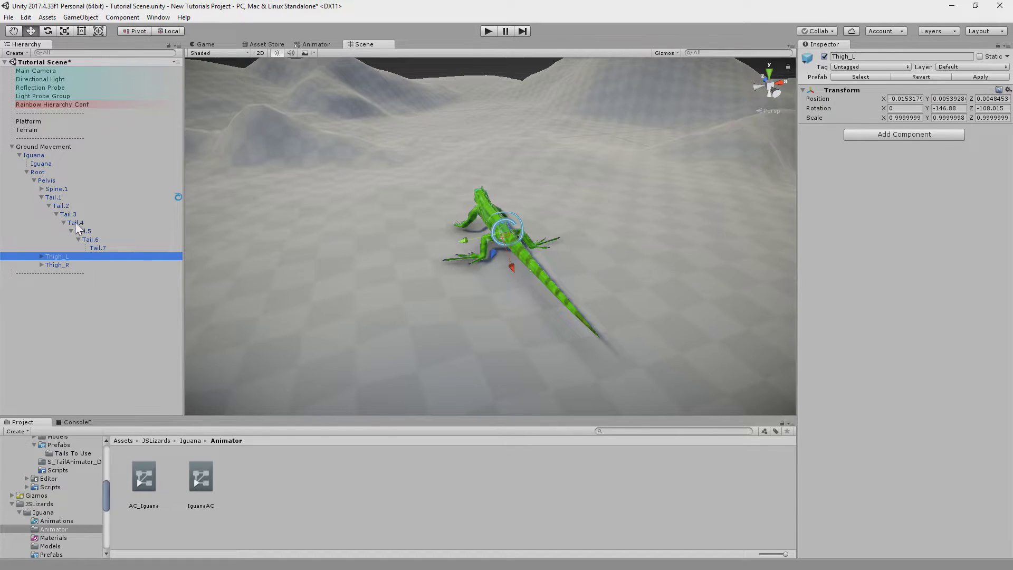
{"action": "key", "text": "Up"}
{"action": "key", "text": "Up"}
{"action": "key", "text": "Up"}
{"action": "key", "text": "Up"}
{"action": "key", "text": "Up"}
{"action": "key", "text": "Up"}
{"action": "key", "text": "Up"}
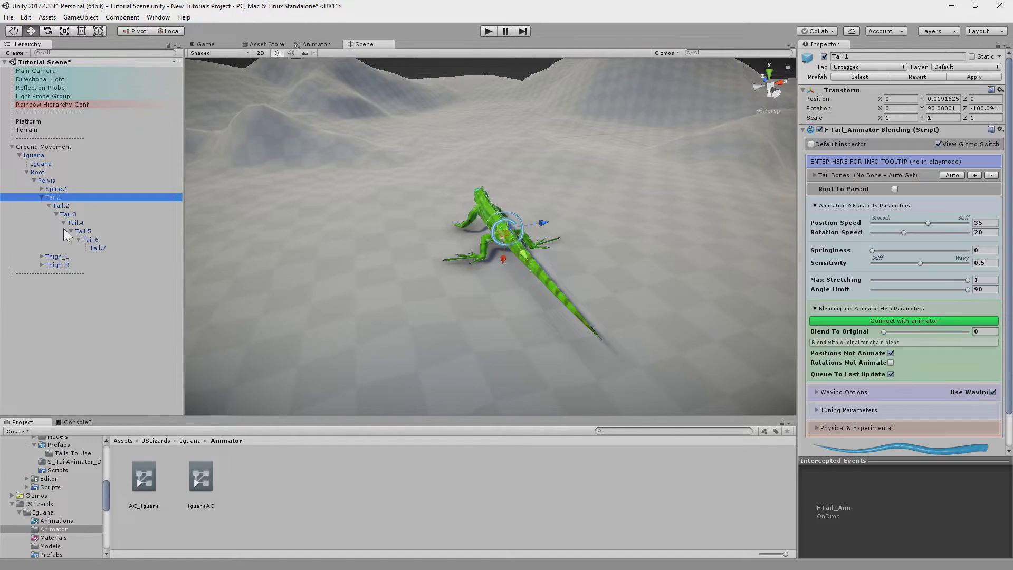
Set the LookUp Method in the tail animator's Tuning Parameters to Cross Up.
{"action": "scroll", "coordinate": [890, 303], "scroll_direction": "down", "scroll_amount": 3}
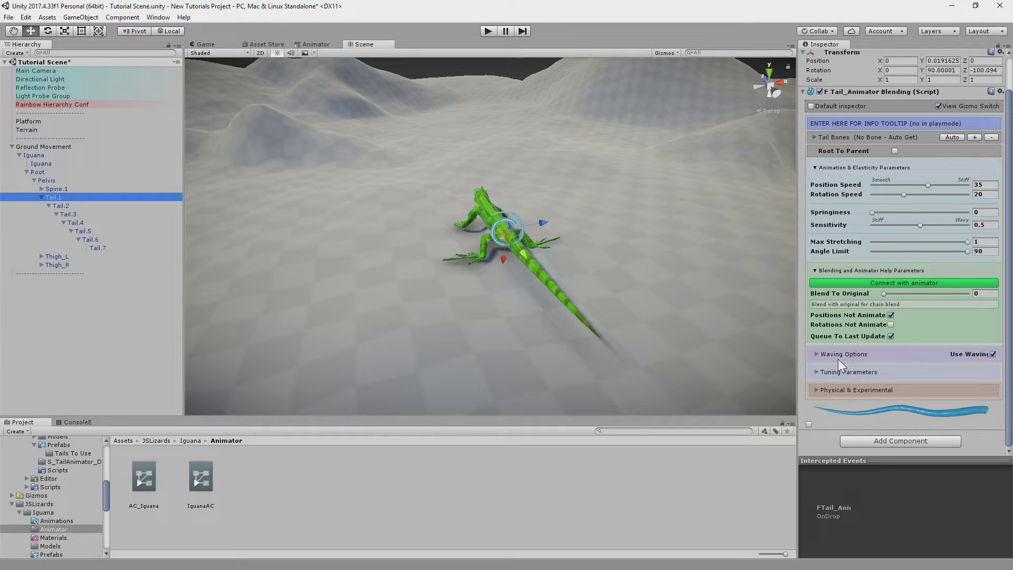
{"action": "left_click", "coordinate": [819, 372]}
{"action": "scroll", "coordinate": [856, 380], "scroll_direction": "down", "scroll_amount": 5}
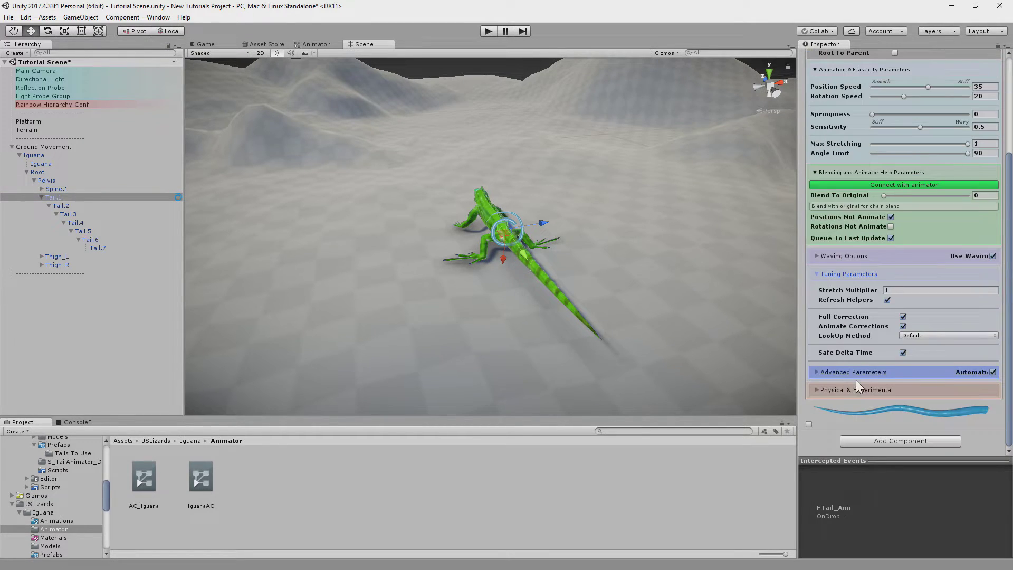
{"action": "left_click", "coordinate": [931, 334]}
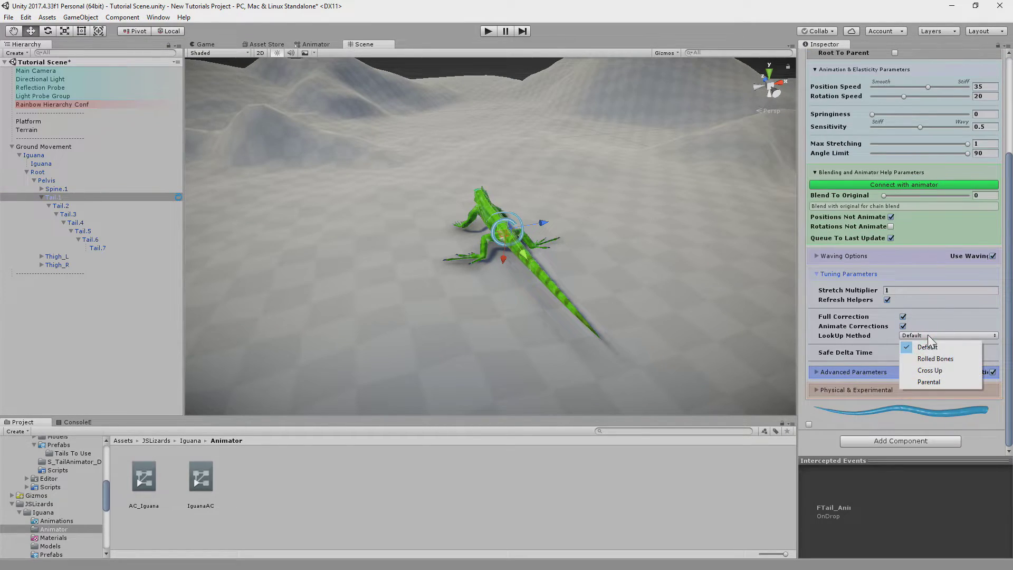
{"action": "left_click", "coordinate": [937, 371]}
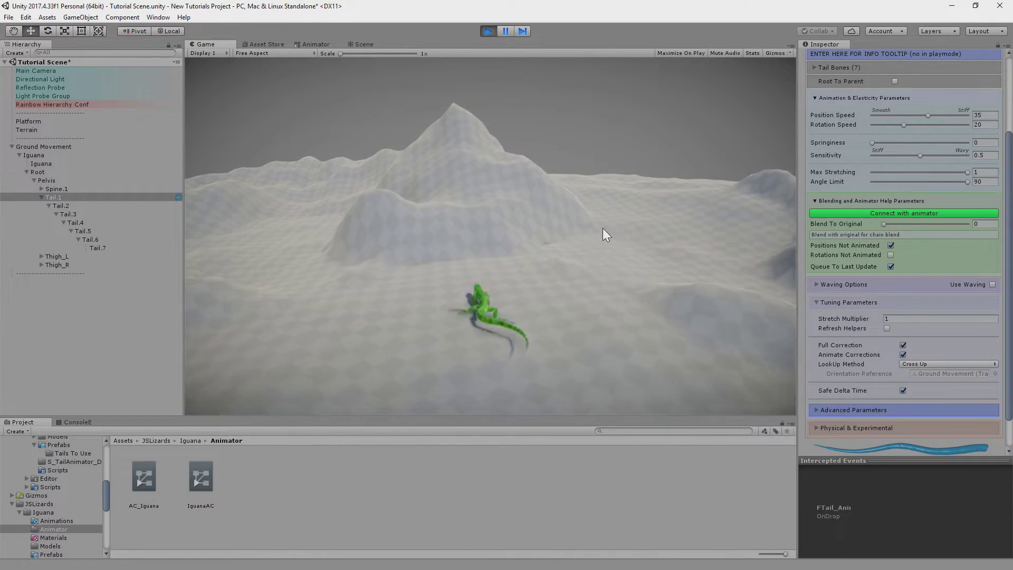
Copy the tail animator component's play-mode settings, stop the scene and paste the values back onto the Tail.1 component.
{"action": "right_click", "coordinate": [860, 130]}
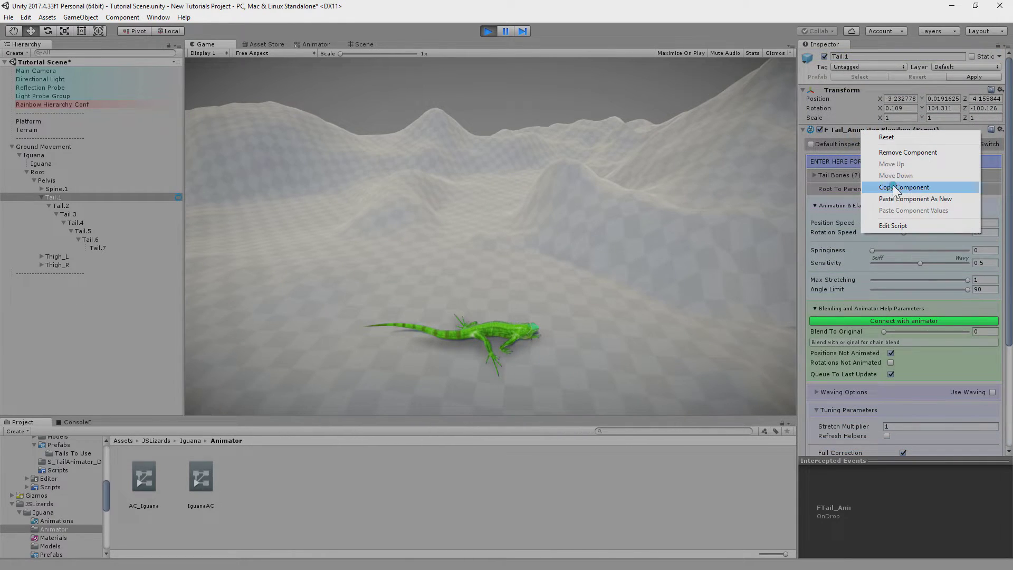
{"action": "left_click", "coordinate": [887, 186]}
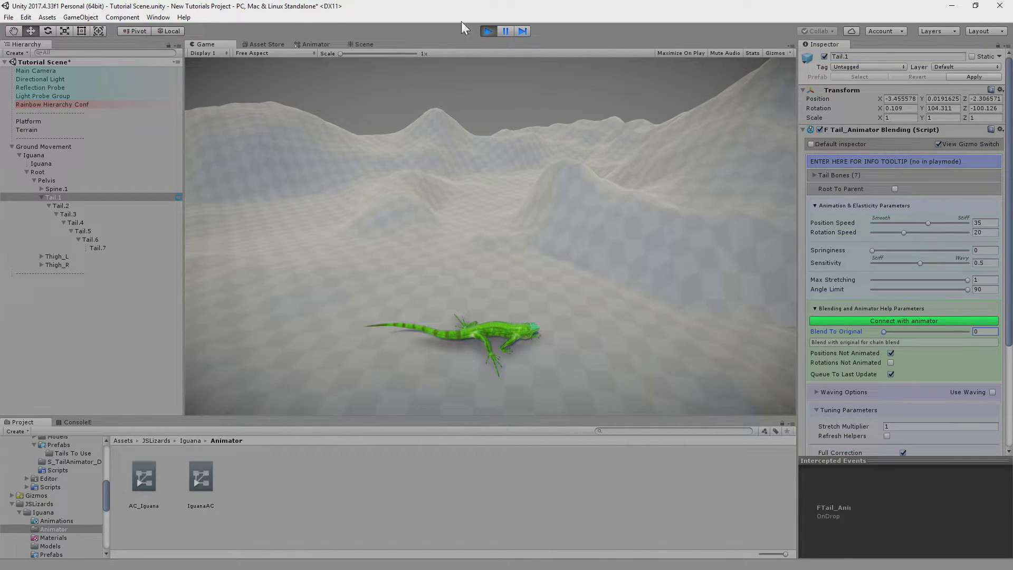
{"action": "left_click", "coordinate": [488, 30]}
{"action": "right_click", "coordinate": [871, 130]}
{"action": "left_click", "coordinate": [945, 209]}
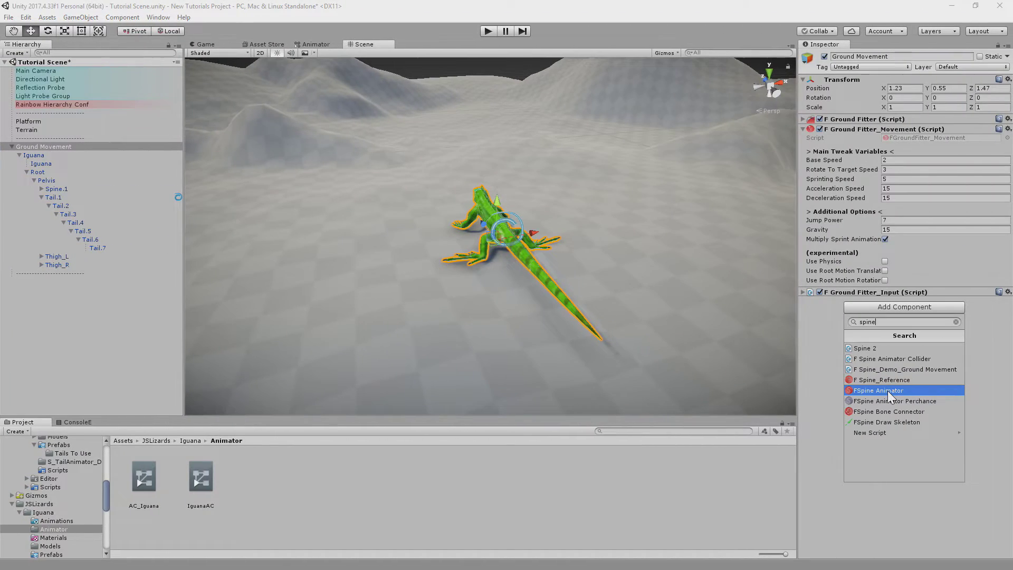
Add the FSpine Animator component to Ground Movement and inspect the placement of the Spine.1 and Pelvis bones.
{"action": "left_click", "coordinate": [888, 391]}
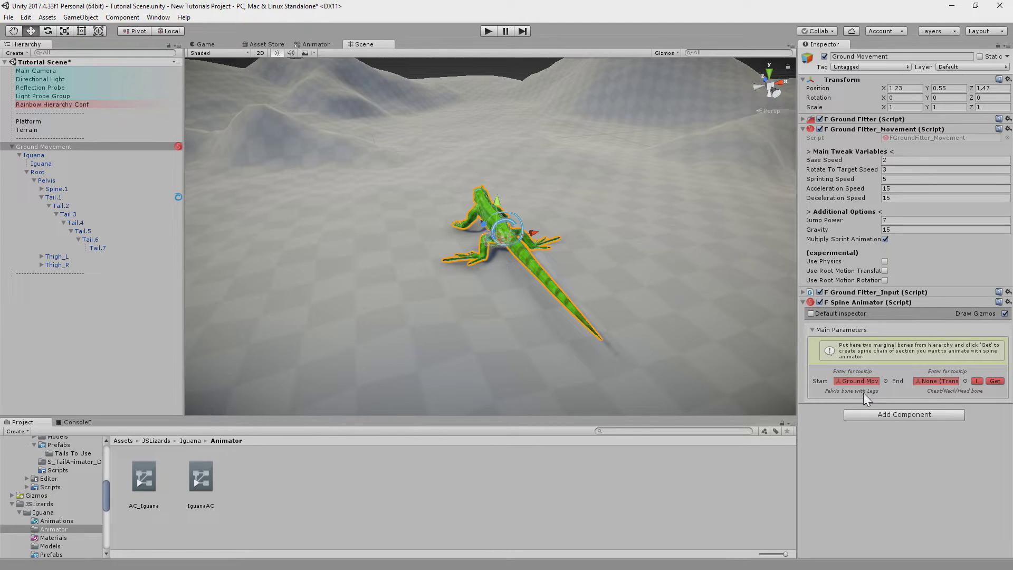
{"action": "left_click", "coordinate": [57, 188]}
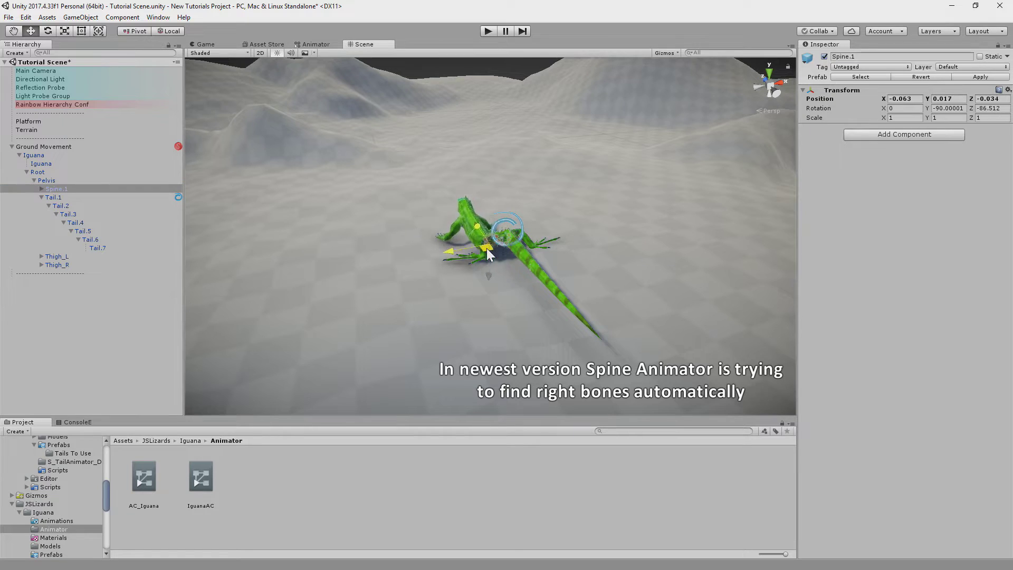
{"action": "left_click", "coordinate": [53, 179]}
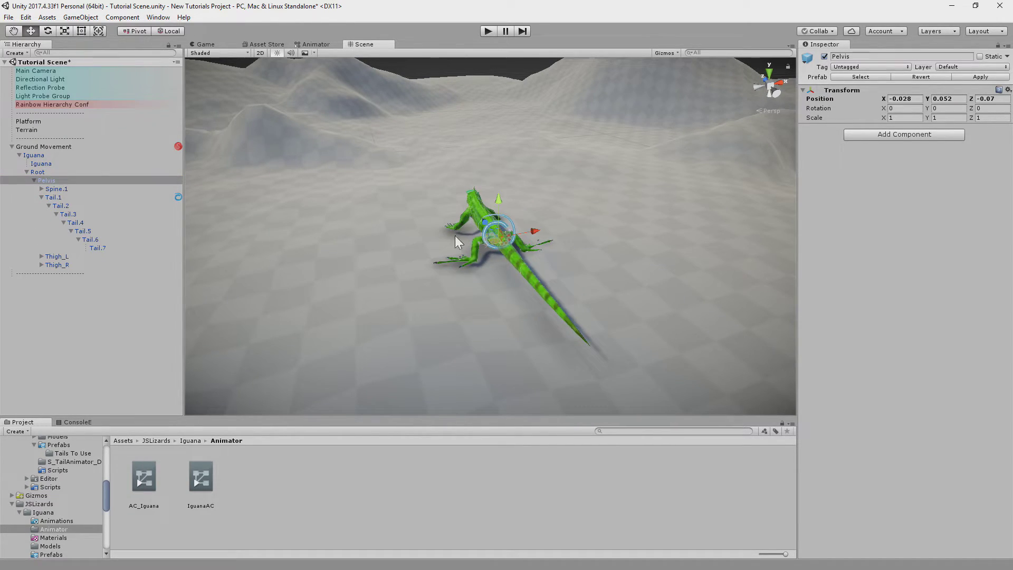
{"action": "left_click", "coordinate": [41, 197]}
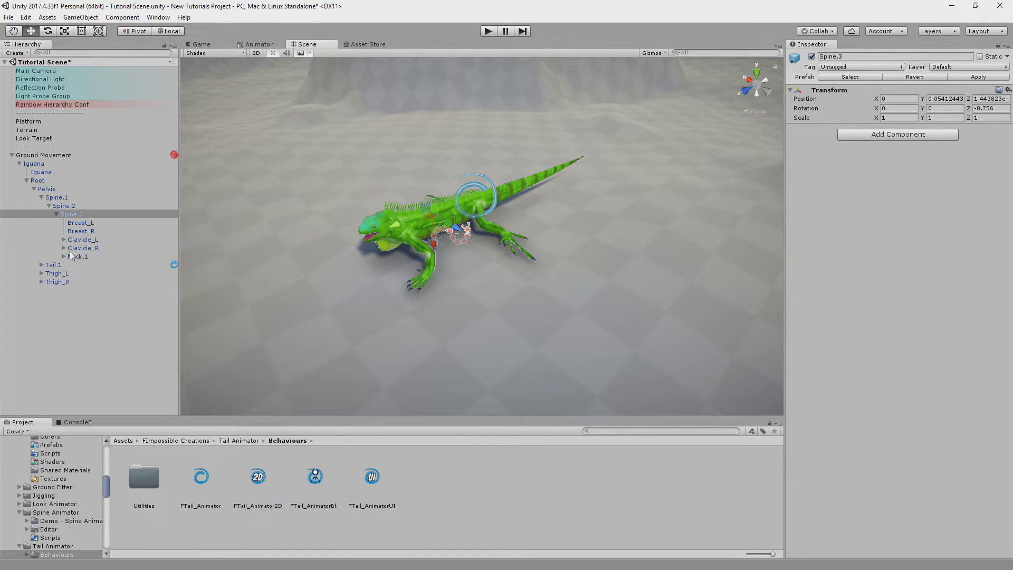
Go through the neck bones down to Head, test-moving them to examine which body section each one controls.
{"action": "left_click", "coordinate": [137, 258]}
{"action": "left_click_drag", "start_coordinate": [407, 222], "coordinate": [395, 229]}
{"action": "key", "text": "ctrl+z"}
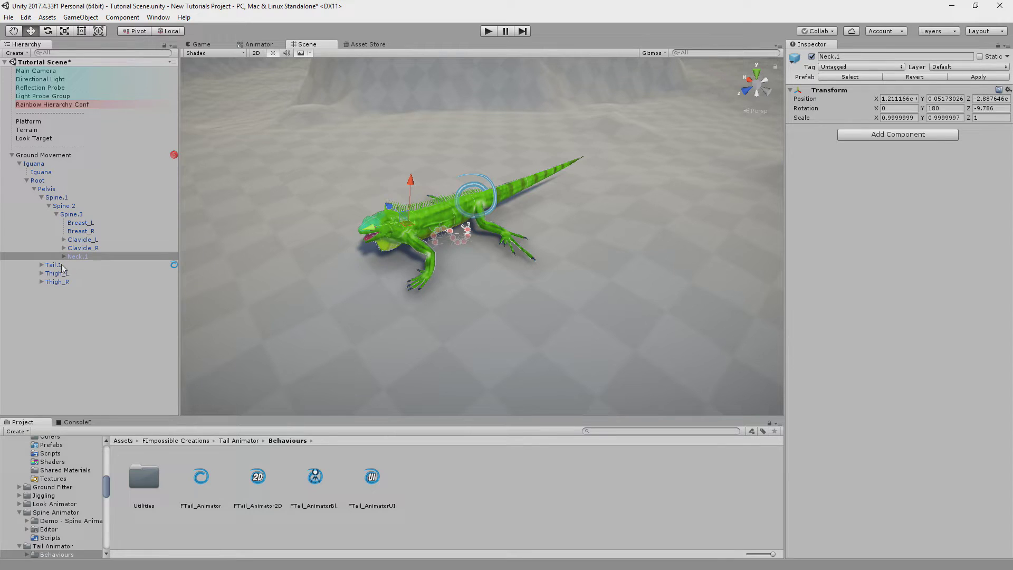
{"action": "left_click", "coordinate": [72, 265]}
{"action": "left_click", "coordinate": [93, 273]}
{"action": "left_click_drag", "start_coordinate": [383, 226], "coordinate": [373, 230]}
{"action": "left_click", "coordinate": [78, 274]}
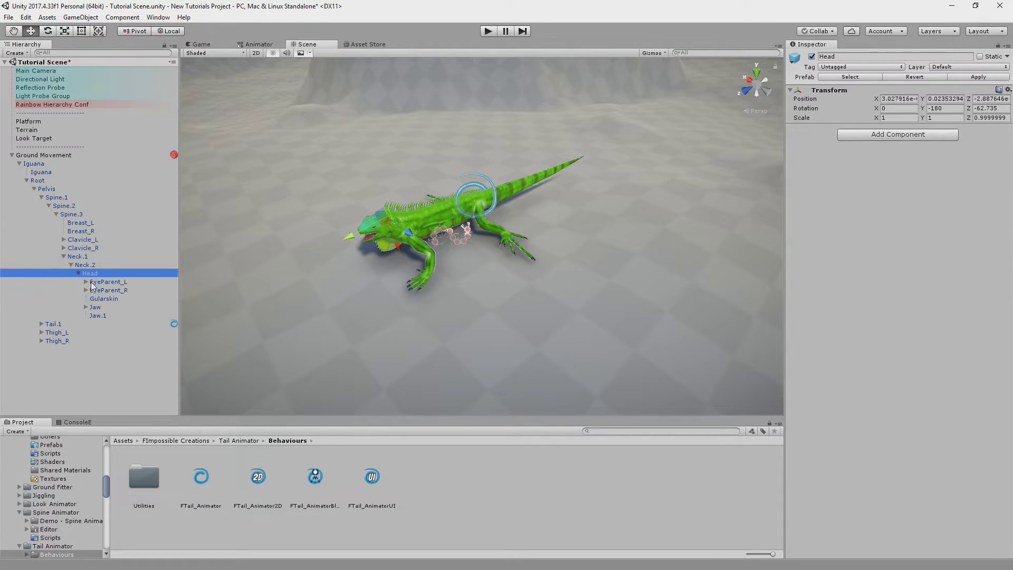
Assign Head as the End bone of Ground Movement's spine animator, get the spine chain and run the scene.
{"action": "left_click", "coordinate": [86, 154]}
{"action": "left_click_drag", "start_coordinate": [90, 273], "coordinate": [881, 260]}
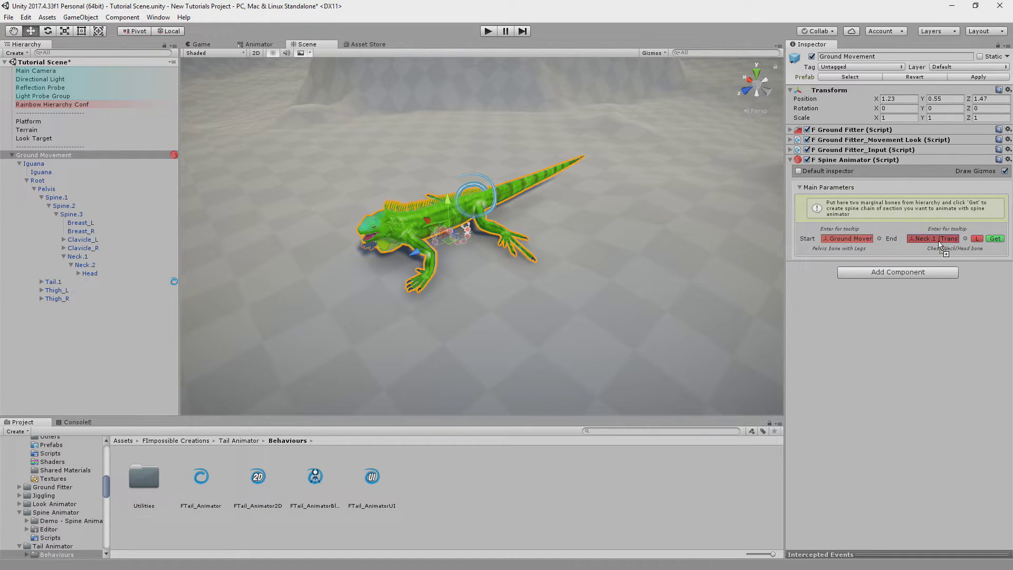
{"action": "left_click", "coordinate": [994, 239]}
{"action": "left_click_drag", "start_coordinate": [605, 228], "coordinate": [438, 254], "text": "alt"}
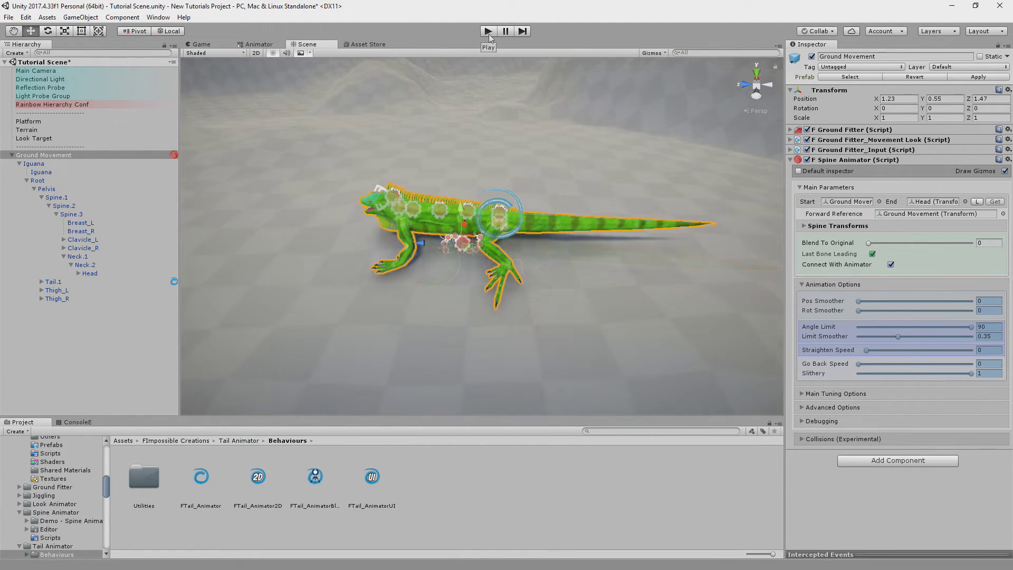
{"action": "key", "text": "ctrl+p"}
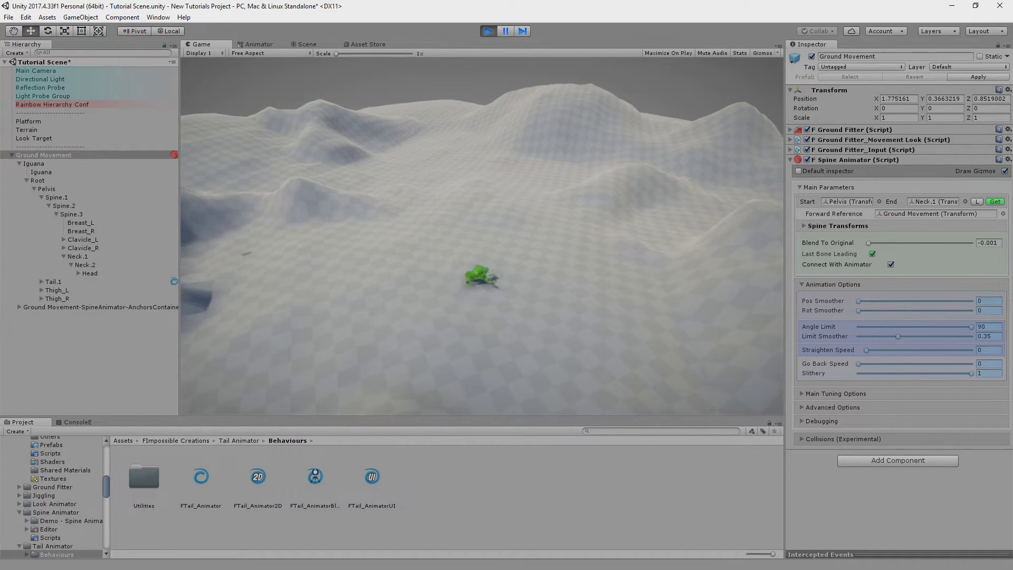
Set the spine animator's Start bone to Pelvis and its End bone to Neck.1.
{"action": "left_click", "coordinate": [846, 203]}
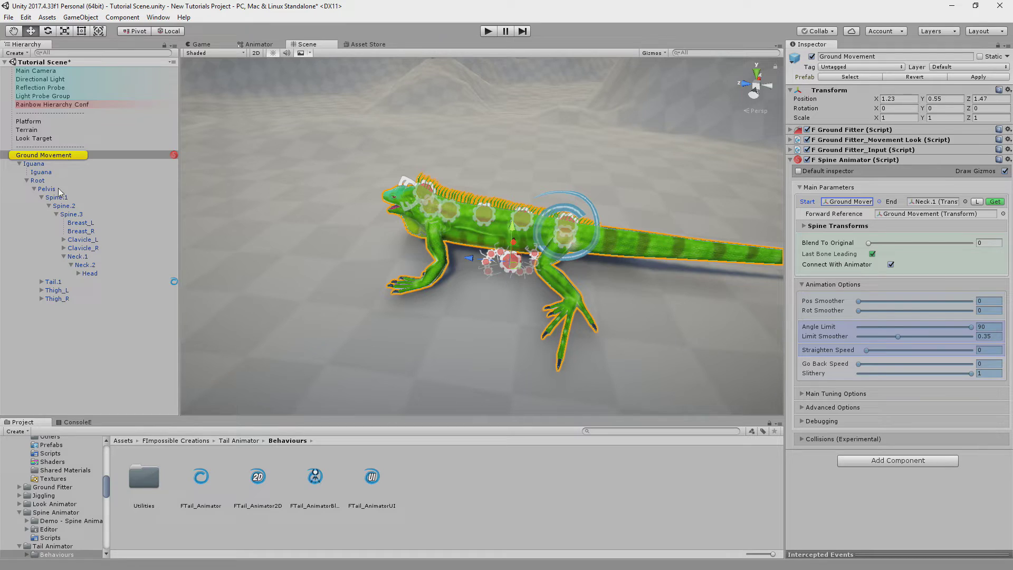
{"action": "left_click_drag", "start_coordinate": [59, 197], "coordinate": [862, 208]}
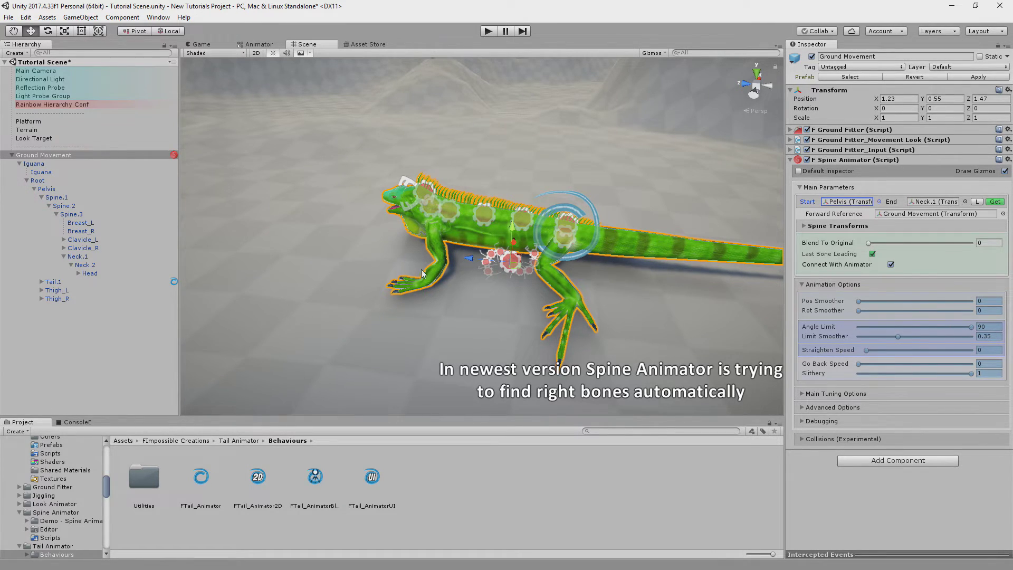
{"action": "left_click_drag", "start_coordinate": [103, 277], "coordinate": [944, 205]}
{"action": "mouse_move", "coordinate": [486, 261]}
{"action": "left_mouse_down", "text": "alt"}
{"action": "mouse_move", "coordinate": [537, 260]}
{"action": "mouse_move", "coordinate": [475, 264]}
{"action": "left_mouse_up", "text": "alt"}
Run the scene and steer the iguana sideways to examine how its spine bends.
{"action": "left_click", "coordinate": [484, 31]}
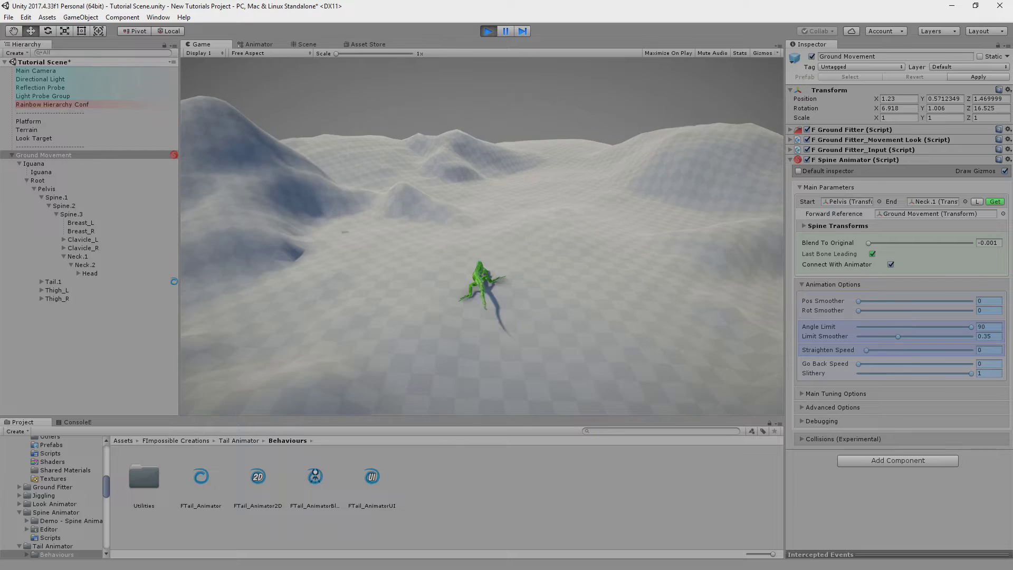
{"action": "key", "text": "a"}
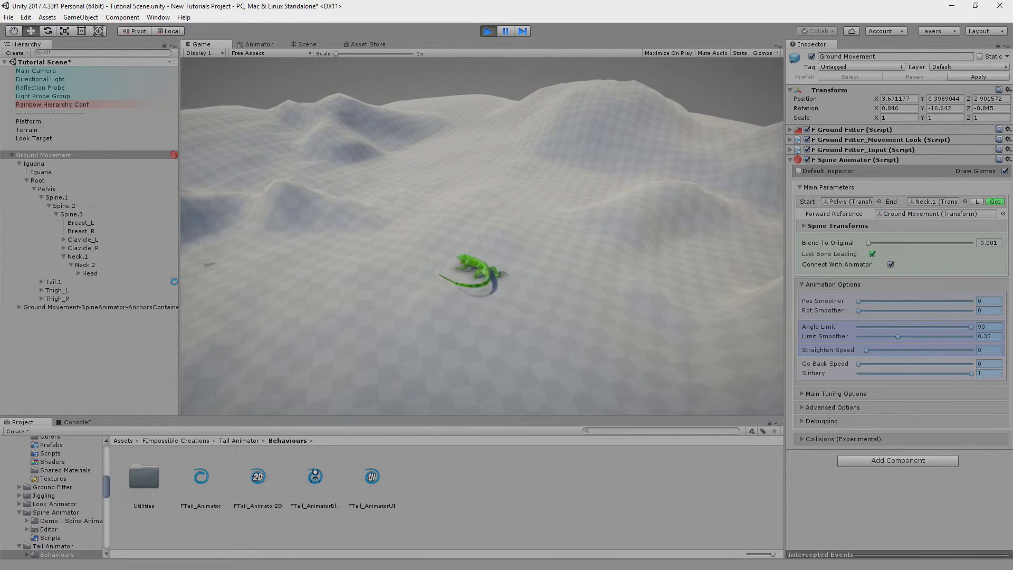
{"action": "key", "text": "d"}
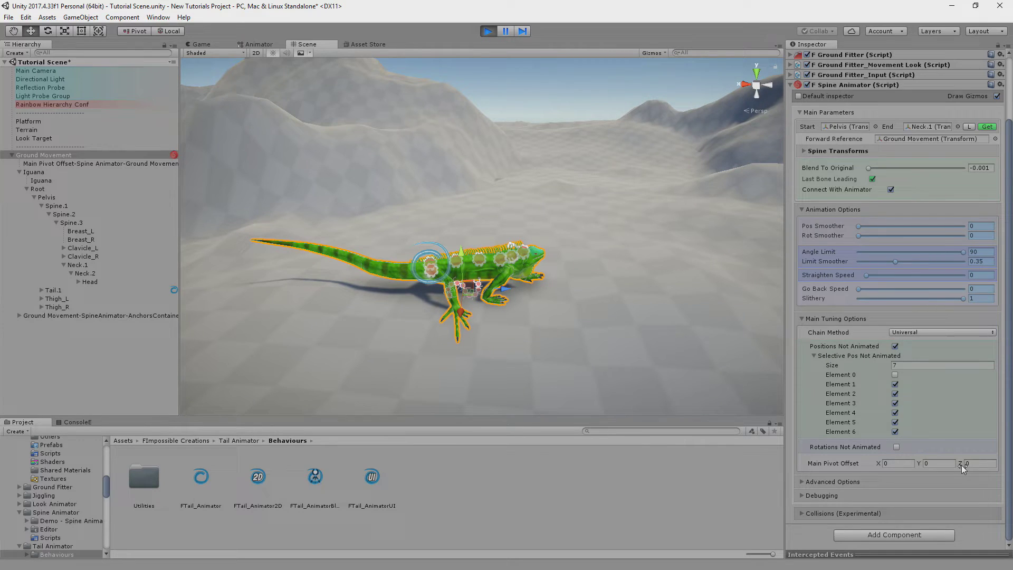
Set the spine animator's Main Pivot Offset Z to -0.72 and test it by steering the iguana in all directions.
{"action": "left_click_drag", "start_coordinate": [962, 465], "coordinate": [947, 465]}
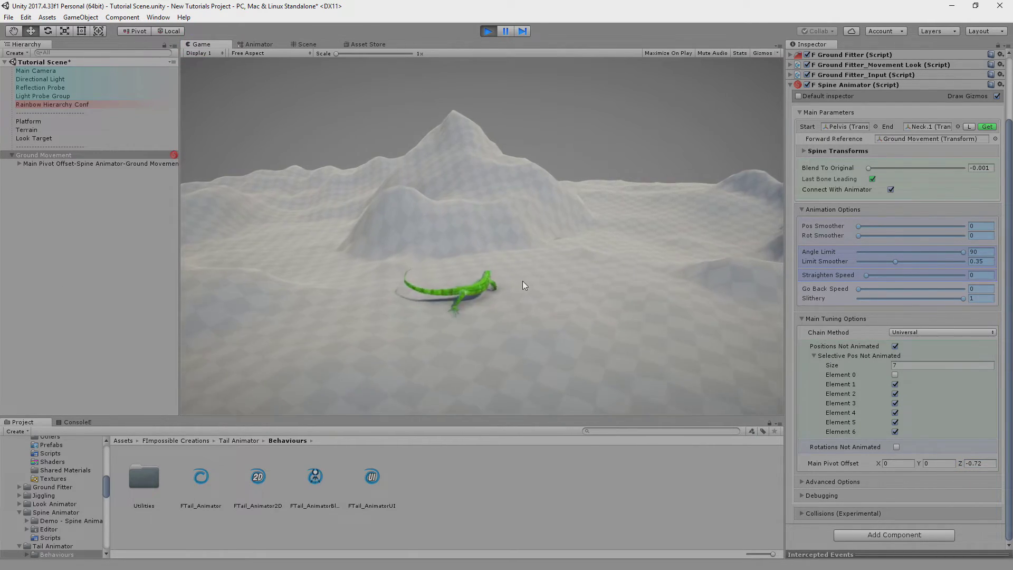
{"action": "key", "text": "s"}
{"action": "key", "text": "a"}
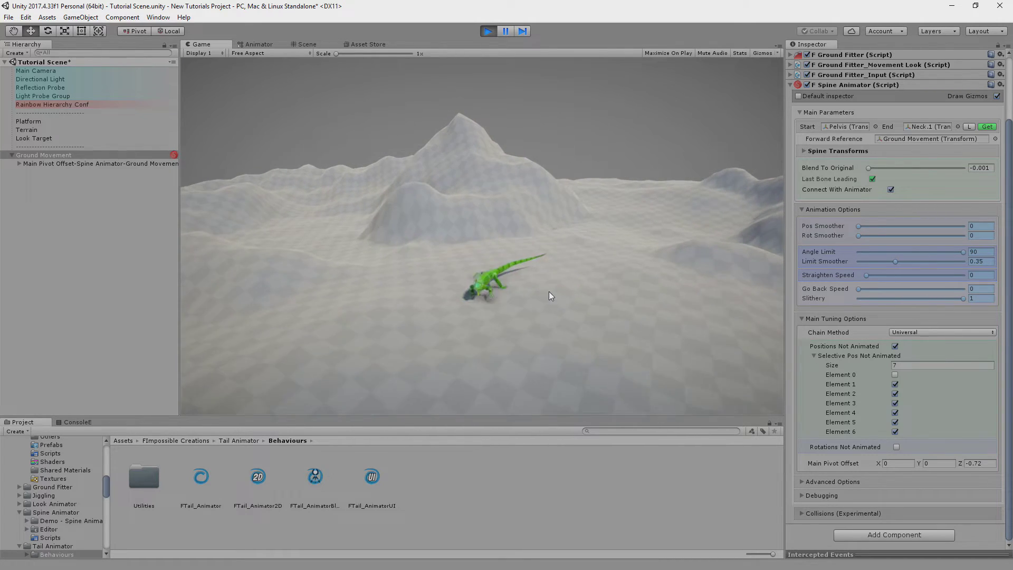
{"action": "key", "text": "d"}
{"action": "left_click", "coordinate": [550, 292]}
{"action": "key", "text": "w"}
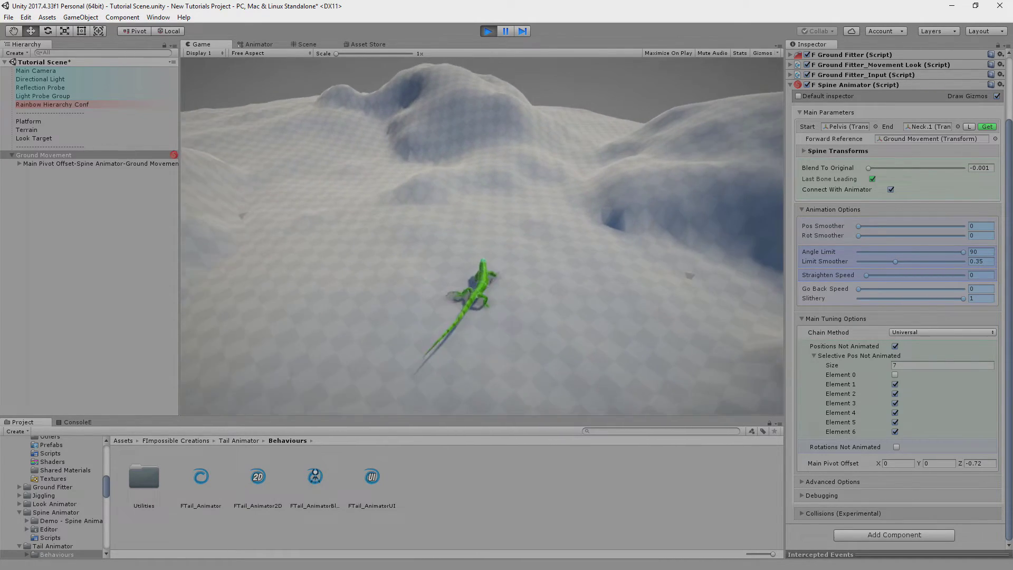
{"action": "key", "text": "a"}
{"action": "key", "text": "s"}
{"action": "key", "text": "d"}
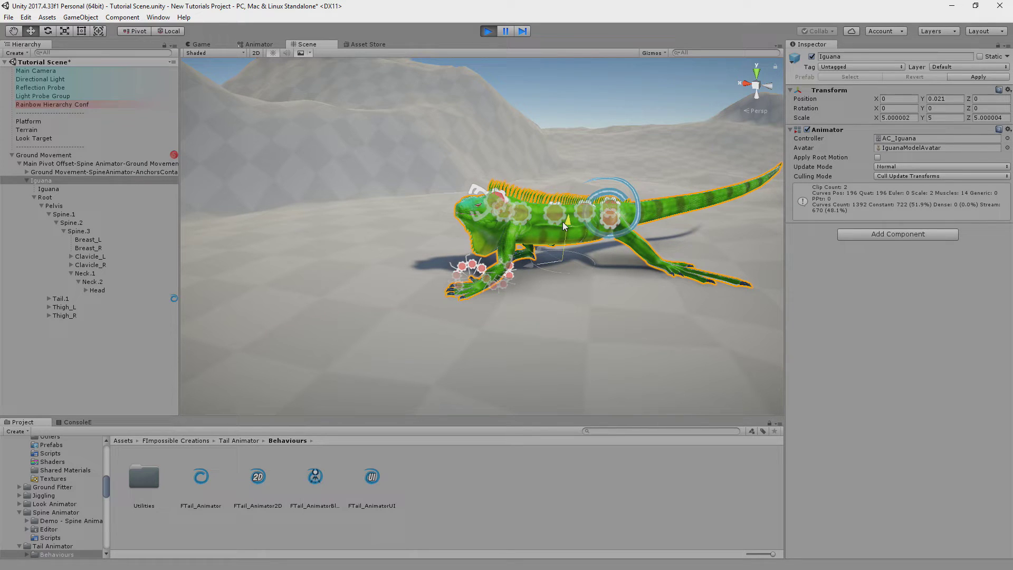
Select Ground Movement, return to the game view and steer the iguana through repeated turns to examine the spine's bending.
{"action": "left_click", "coordinate": [57, 156]}
{"action": "left_click", "coordinate": [200, 43]}
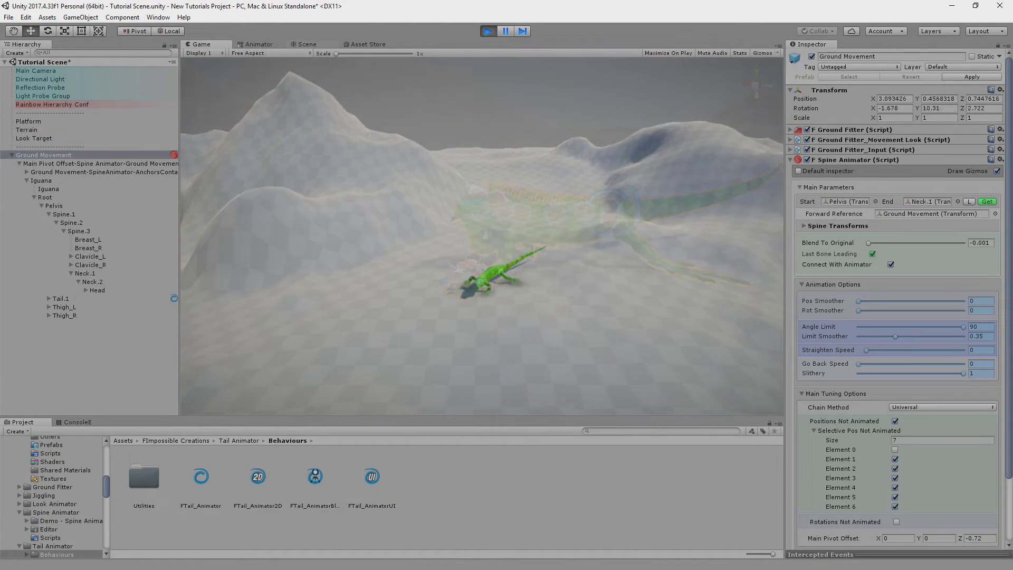
{"action": "key", "text": "w"}
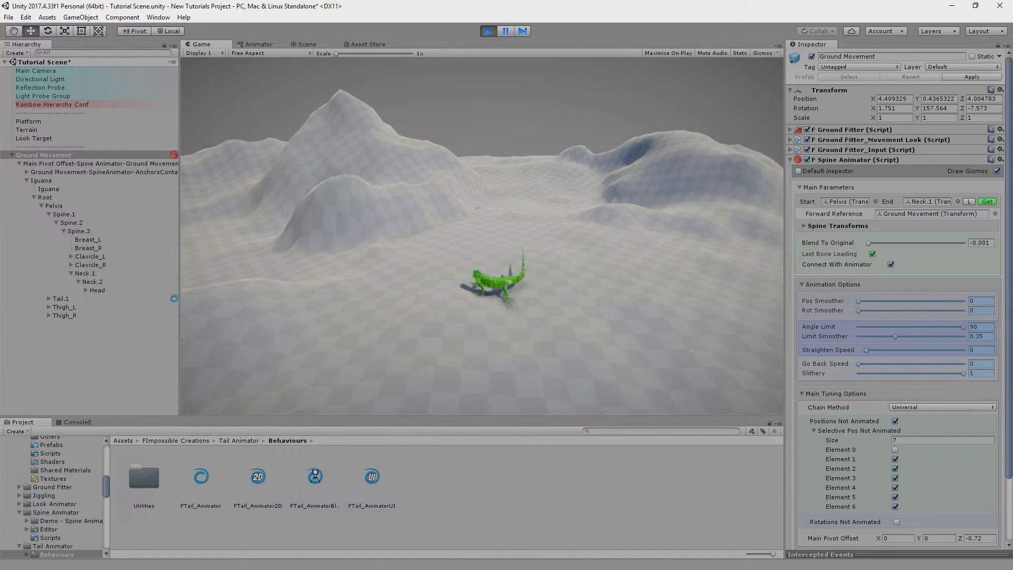
{"action": "key", "text": "d"}
{"action": "key", "text": "a"}
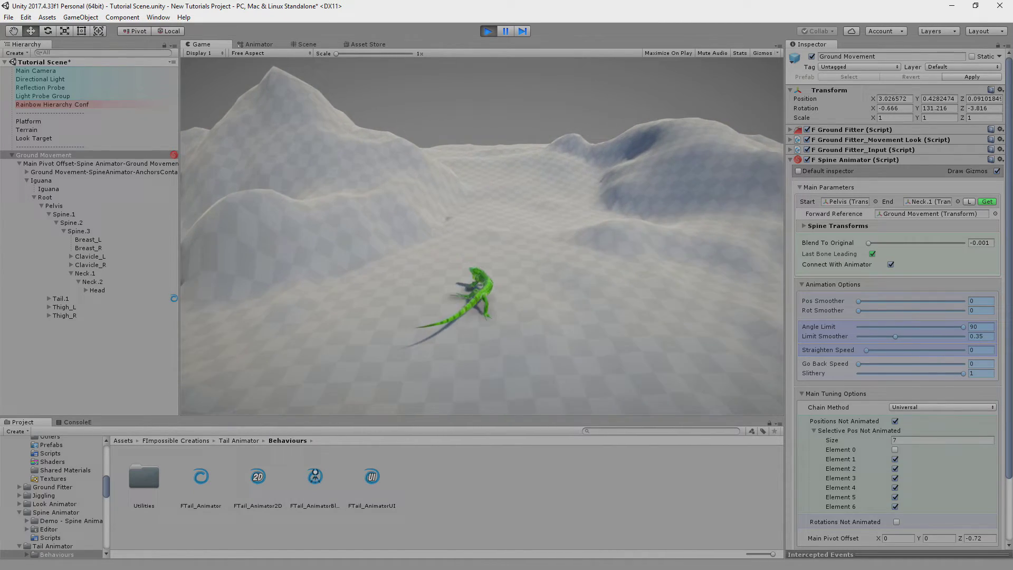
{"action": "key", "text": "d"}
{"action": "key", "text": "s"}
{"action": "key", "text": "a"}
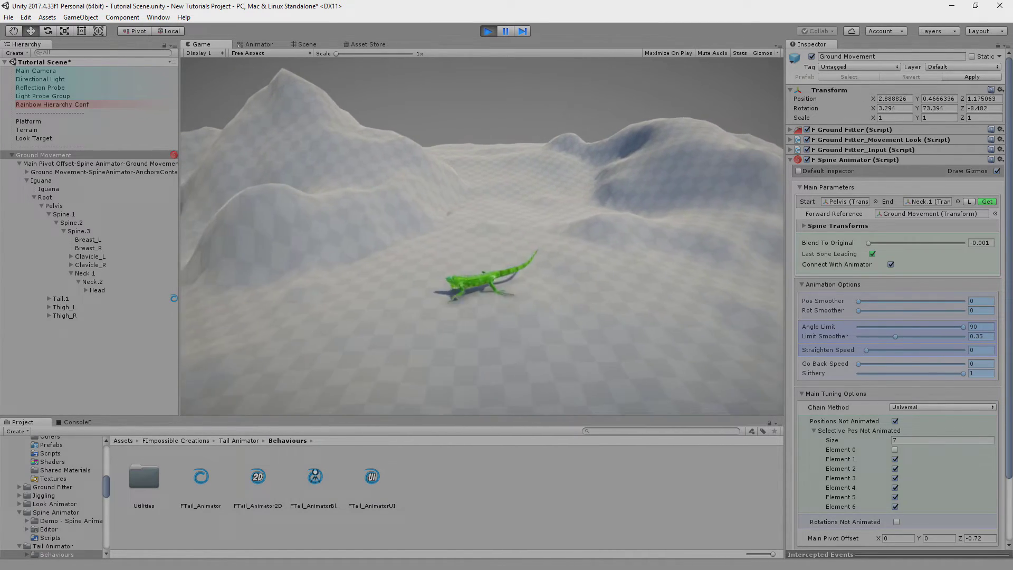
{"action": "key", "text": "d"}
{"action": "key", "text": "s"}
{"action": "key", "text": "d"}
{"action": "key", "text": "a"}
{"action": "key", "text": "s"}
{"action": "key", "text": "w"}
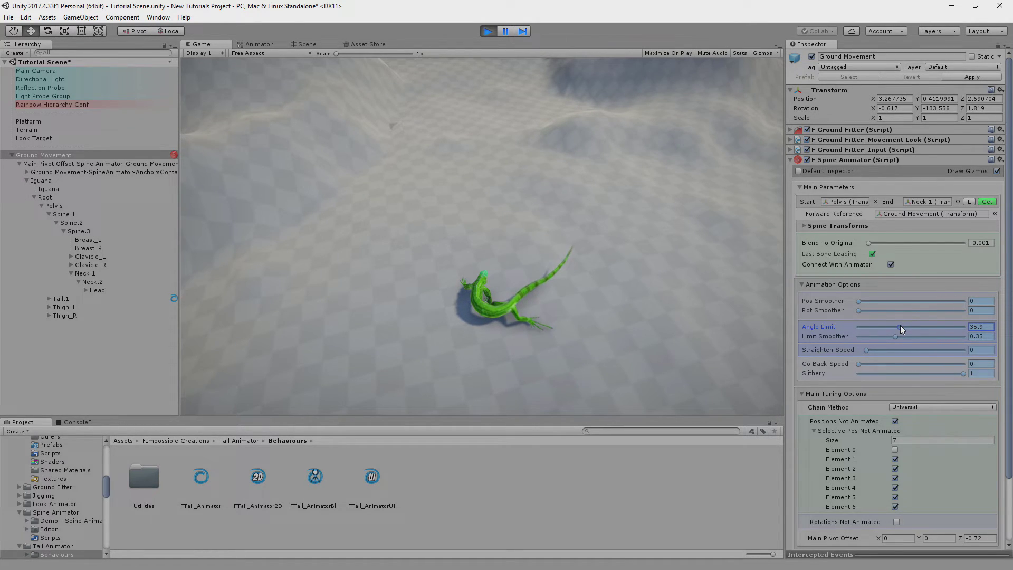
Set the spine animator's Angle Limit to 35 and Straighten Speed to 2.04, and test them by steering the iguana.
{"action": "left_click_drag", "start_coordinate": [866, 349], "coordinate": [879, 351]}
{"action": "key", "text": "a"}
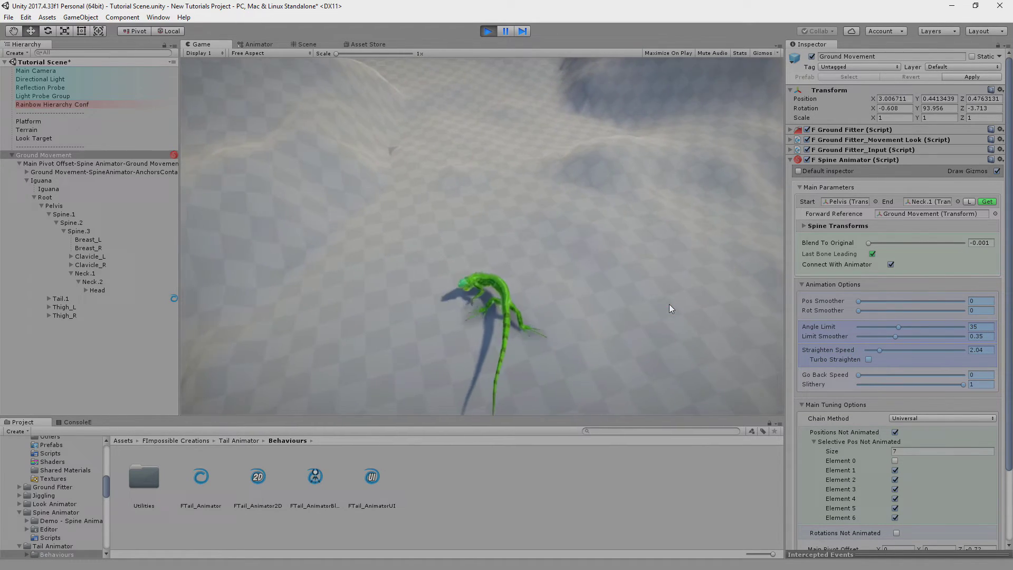
{"action": "key", "text": "s"}
{"action": "key", "text": "d"}
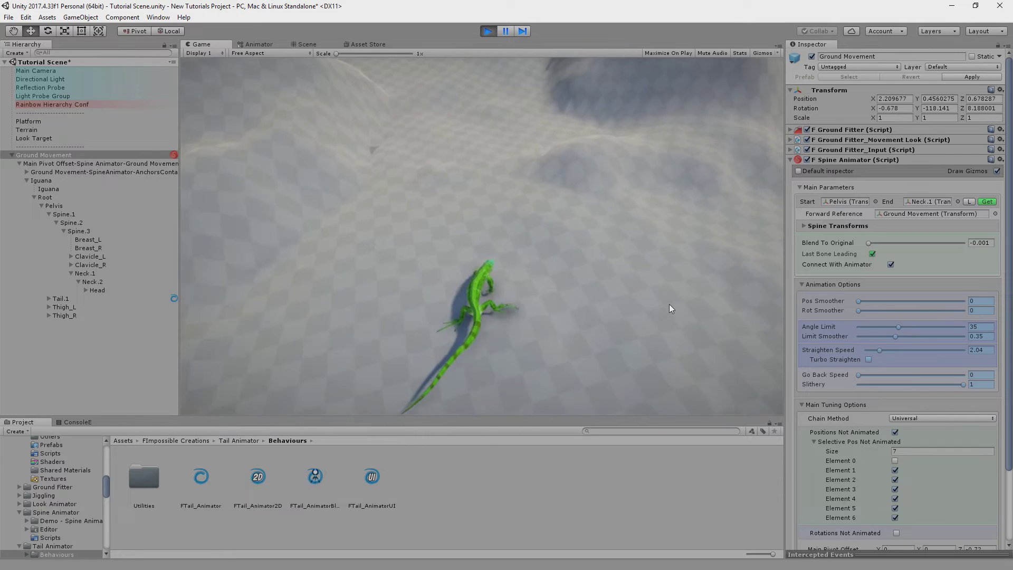